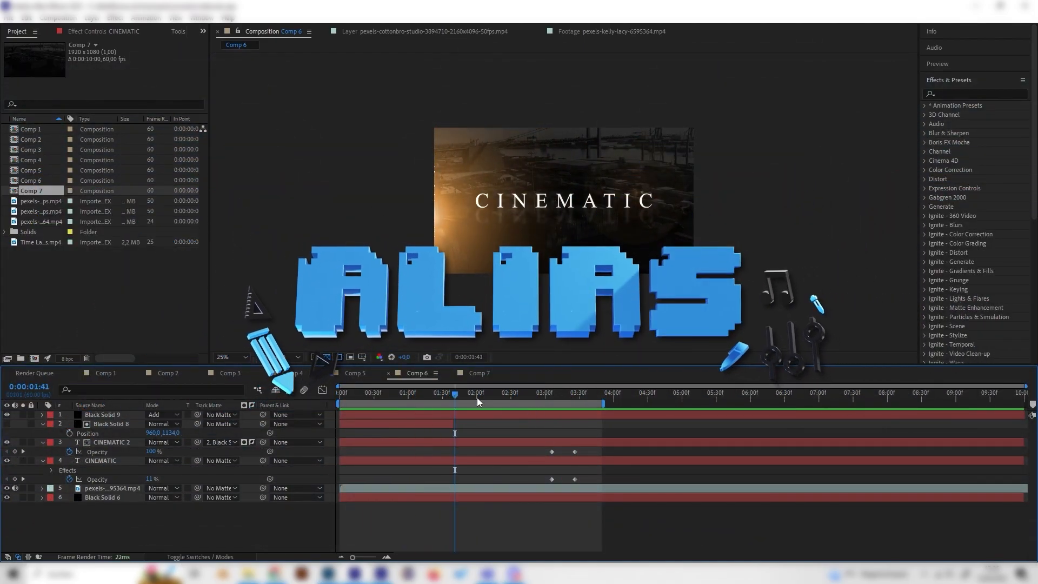
- In Comp 7, add a text layer reading CINEMATIC at the start of the timeline
click(479, 373)
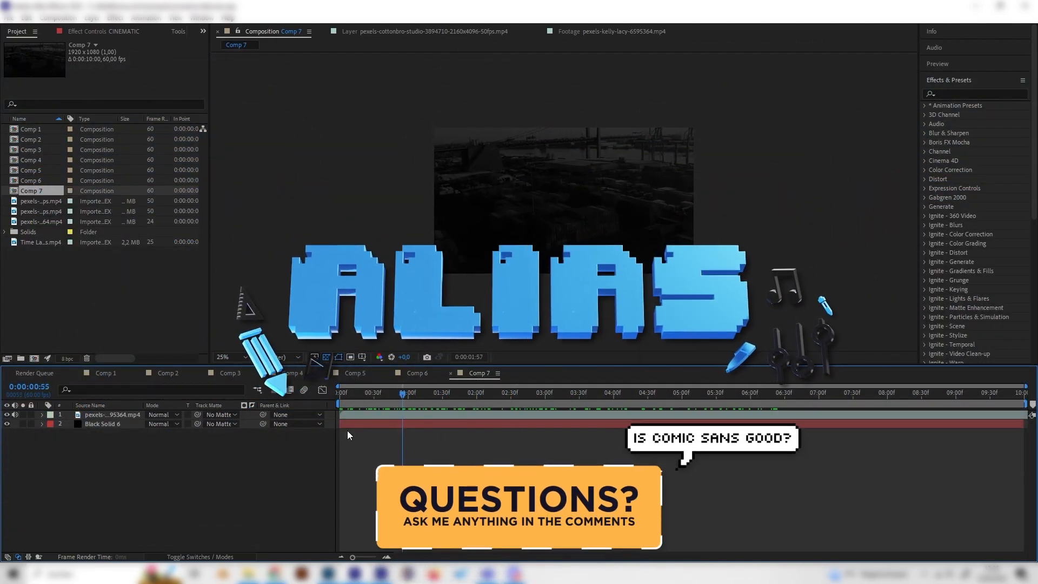
key(Home)
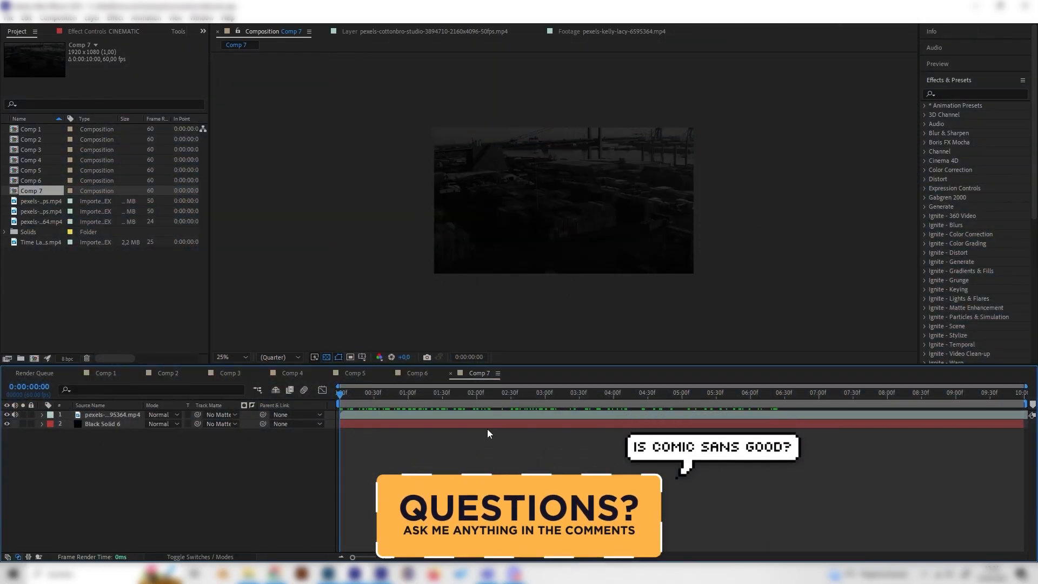
right_click(184, 445)
mouse_move(270, 315)
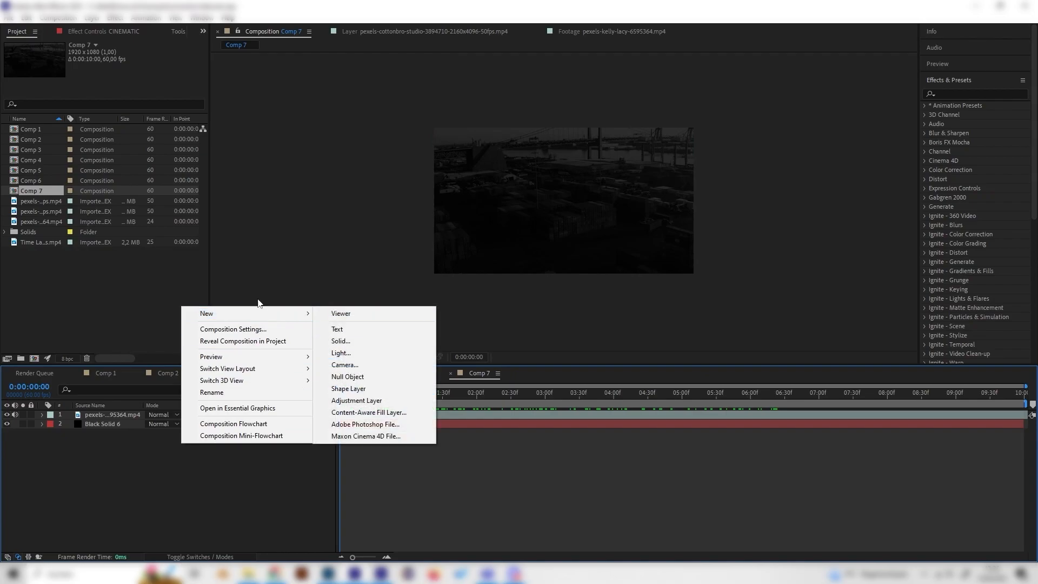
click(346, 328)
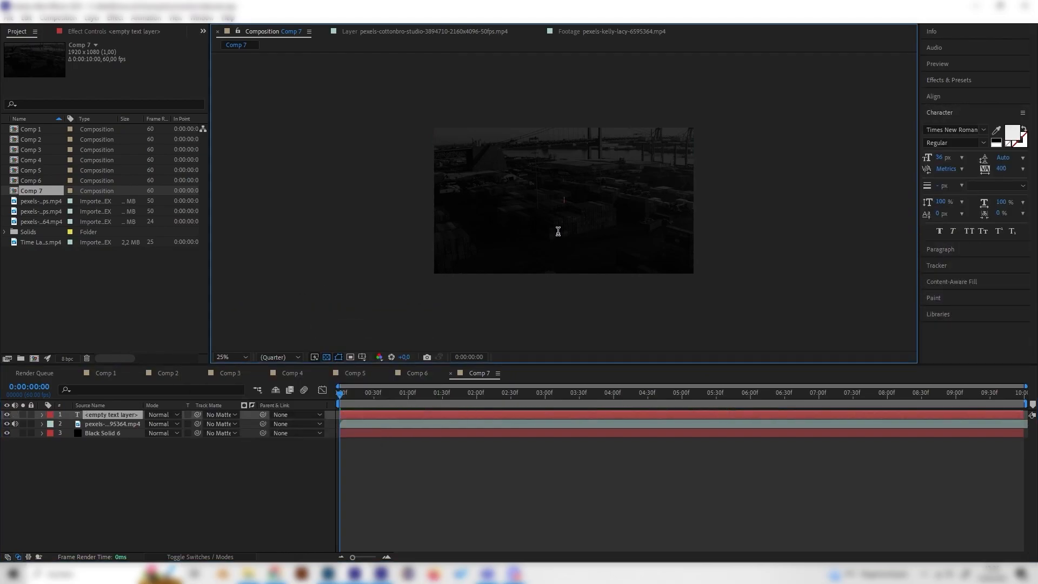
text(CE)
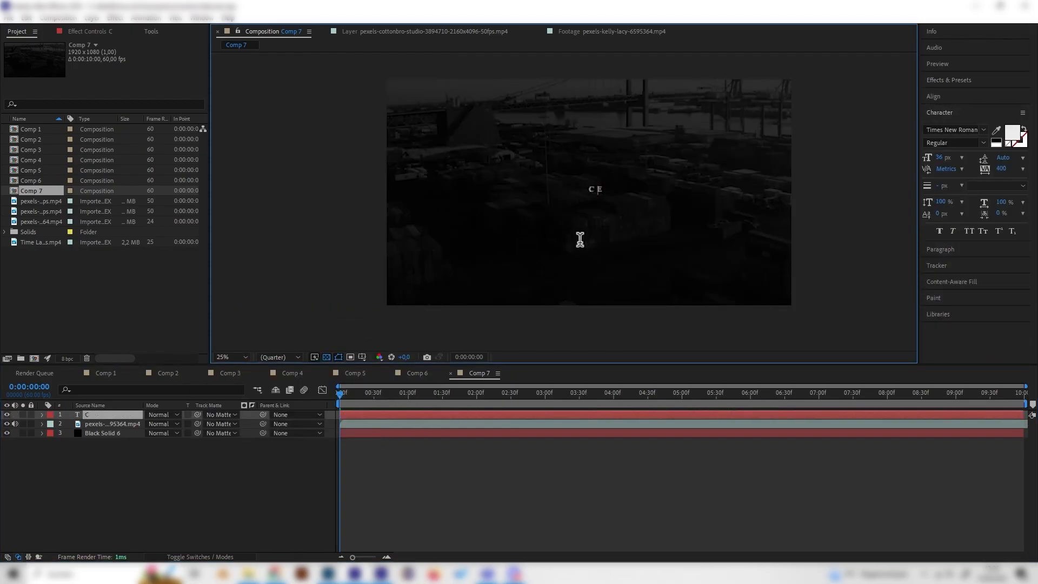
text(NEMATIC)
- Set the CINEMATIC text layer's scale to 444%
click(114, 414)
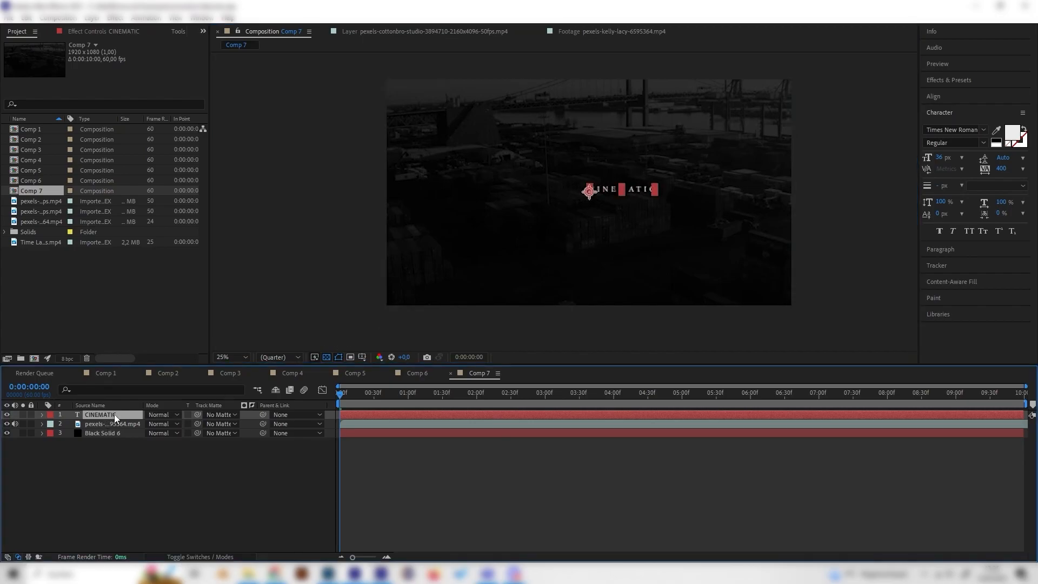
key(s)
click(181, 424)
text(444,0)
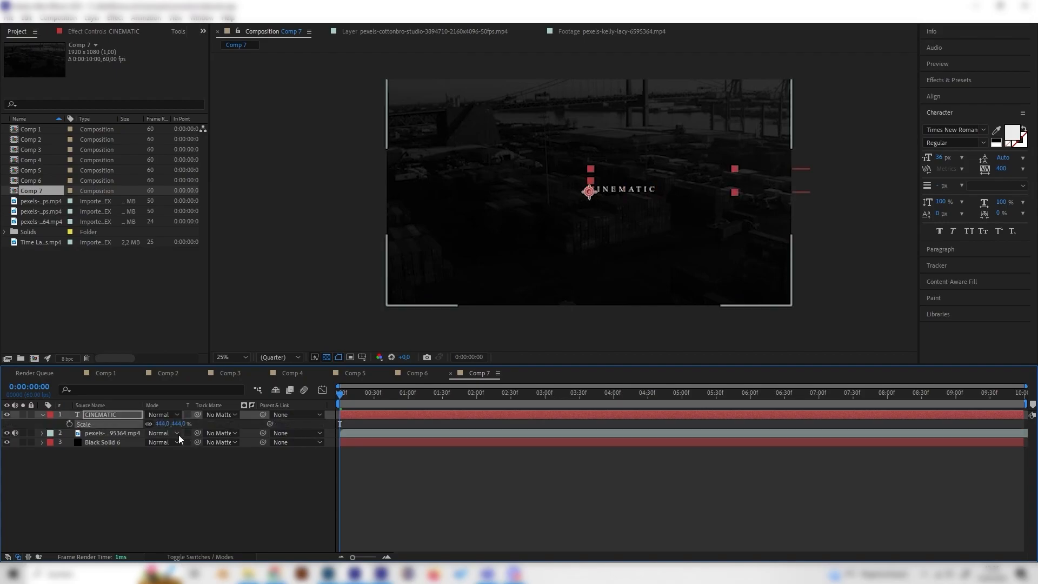
key(Return)
- Center the CINEMATIC text horizontally and vertically in the composition
click(947, 98)
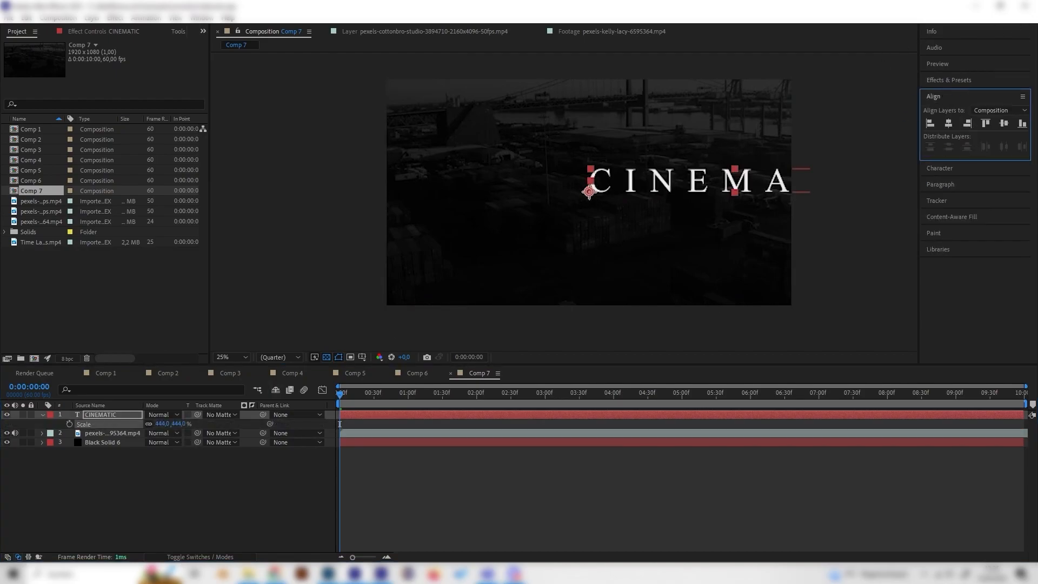
click(950, 125)
click(1003, 123)
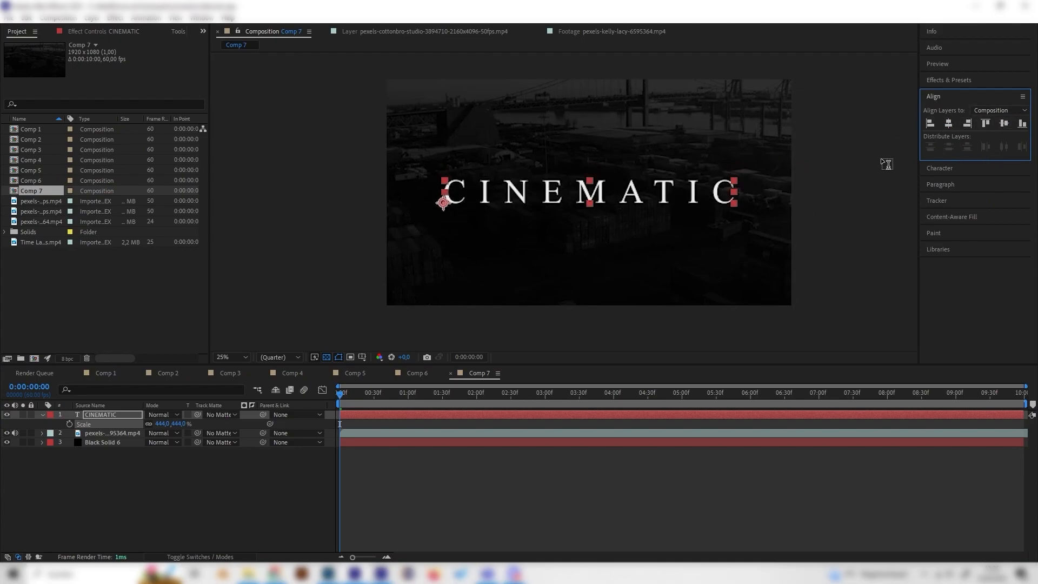
- Inspect the tracking value in the CINEMATIC text's character settings
click(947, 172)
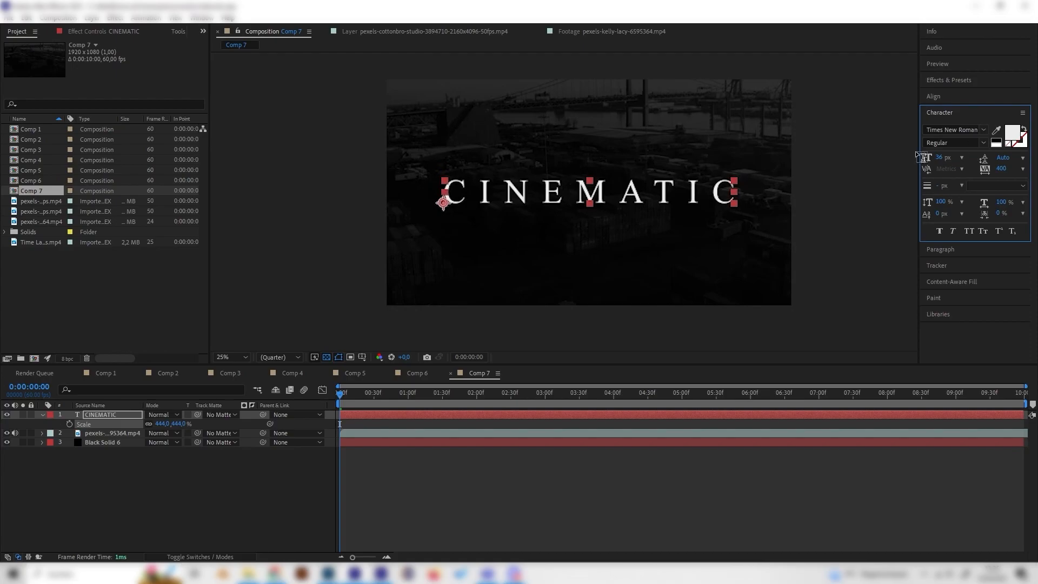
click(1003, 170)
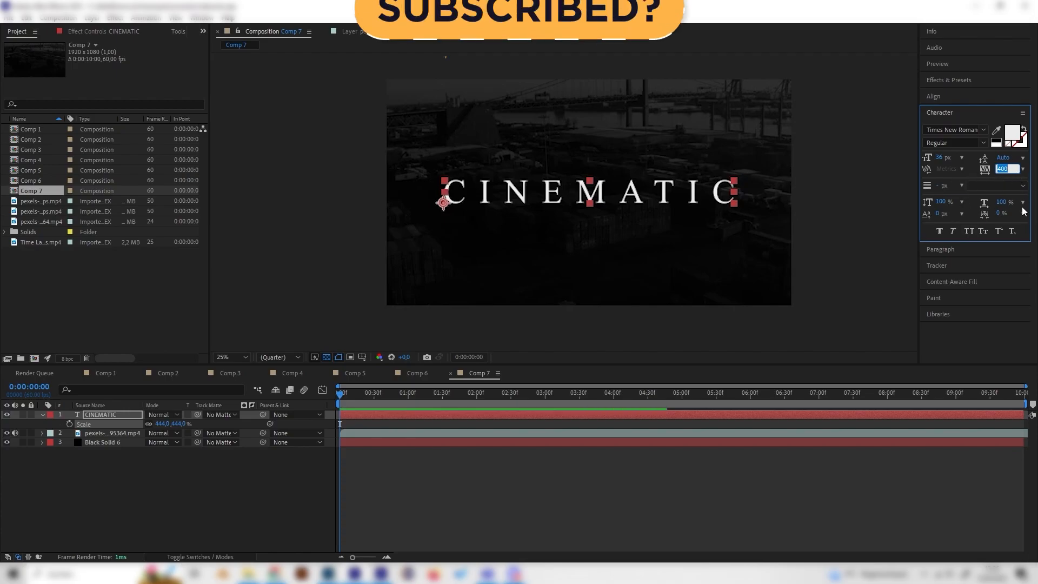
click(1008, 168)
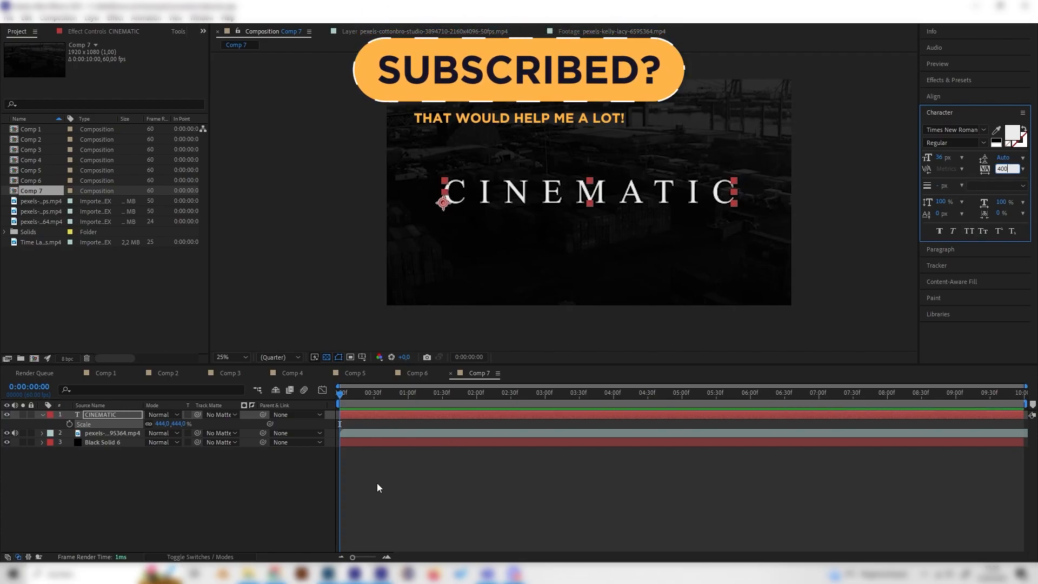
click(264, 489)
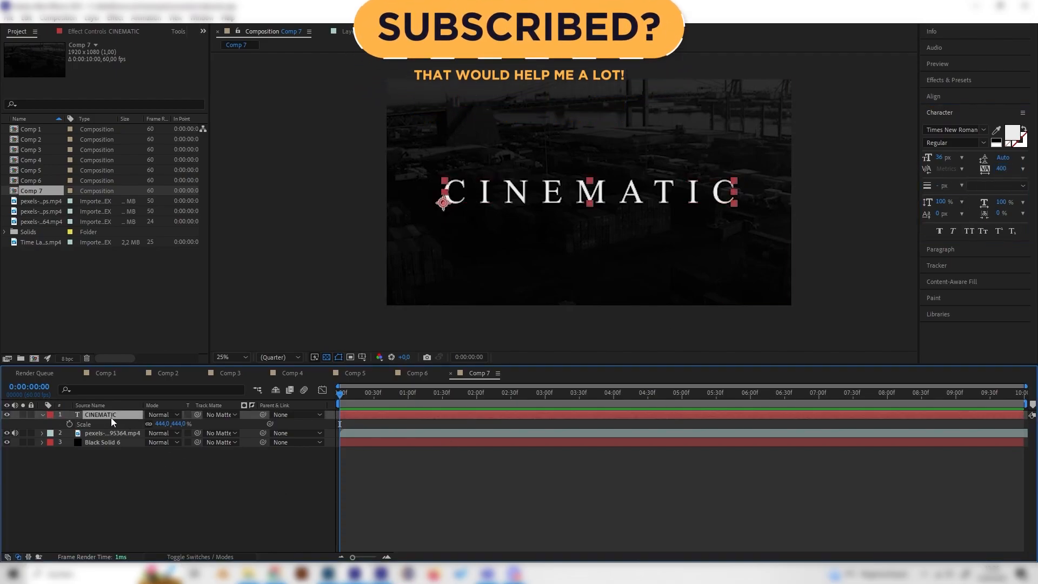
- Create a new black solid layer above the CINEMATIC text
right_click(197, 481)
mouse_move(251, 354)
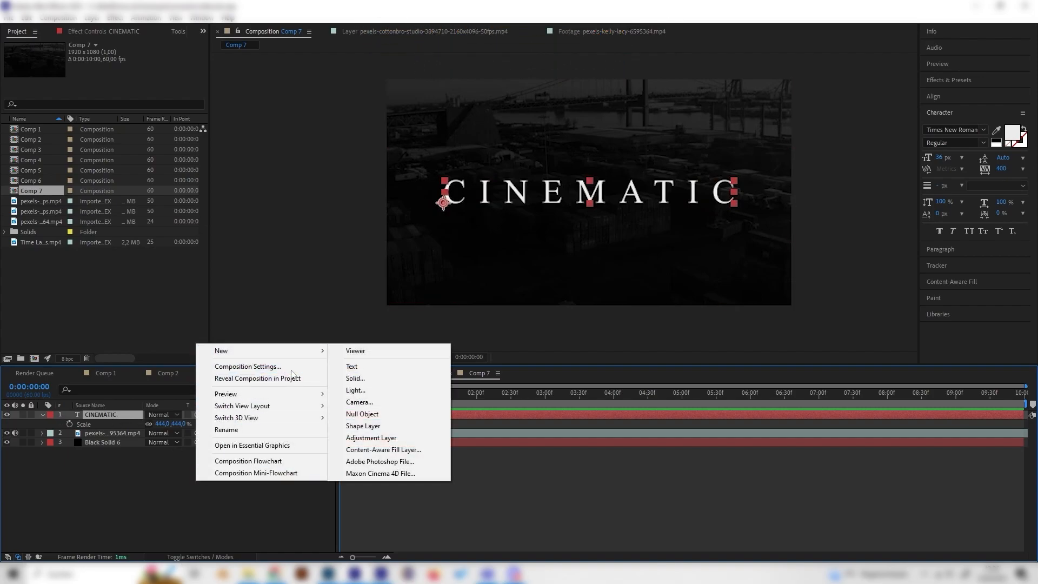
click(375, 379)
click(168, 220)
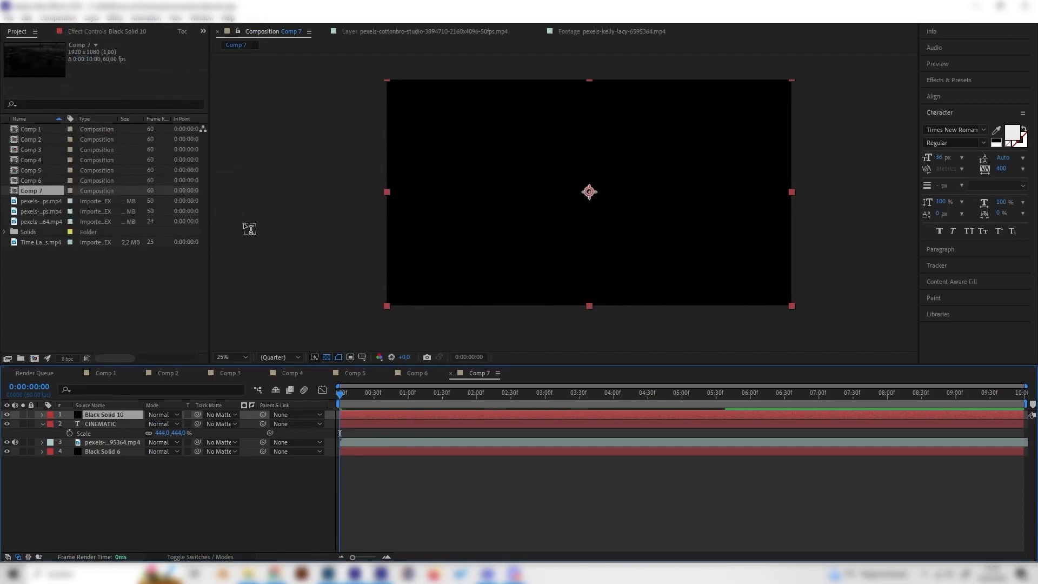
- Lower the new black solid to position 960, 1136 so its upper edge meets the base of the text
key(p)
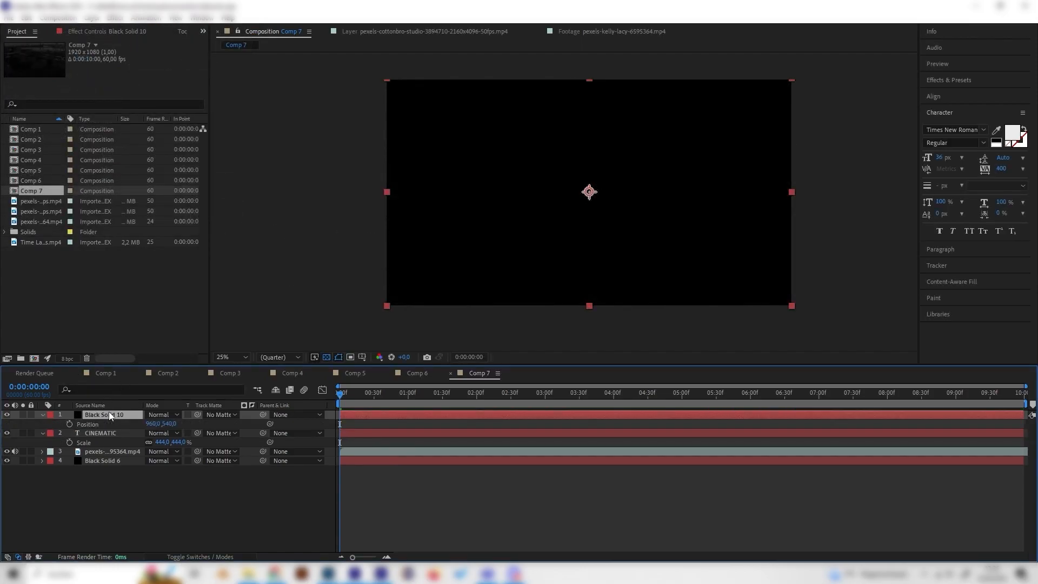
drag(170, 424, 494, 424)
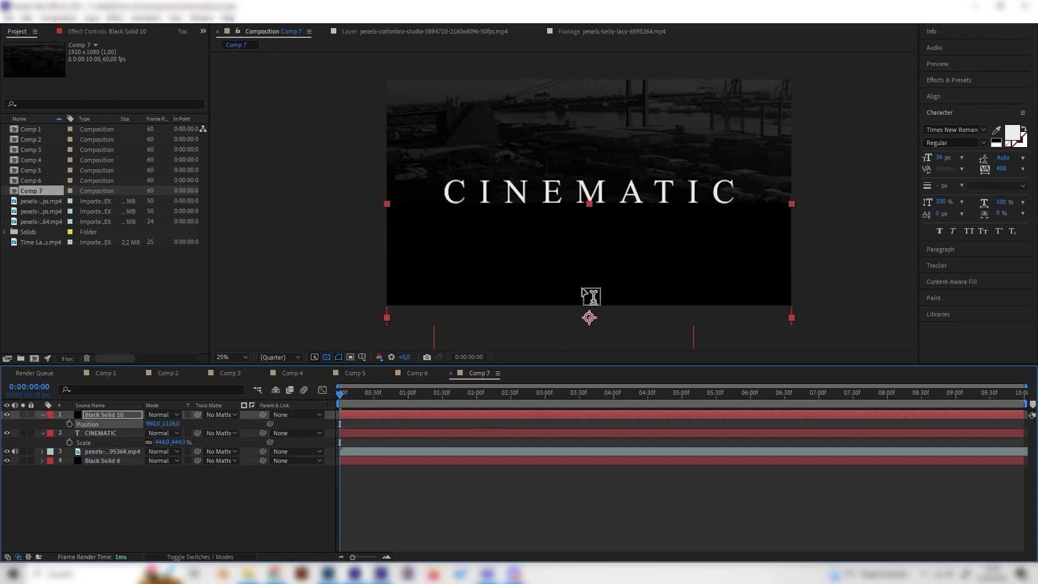
click(125, 406)
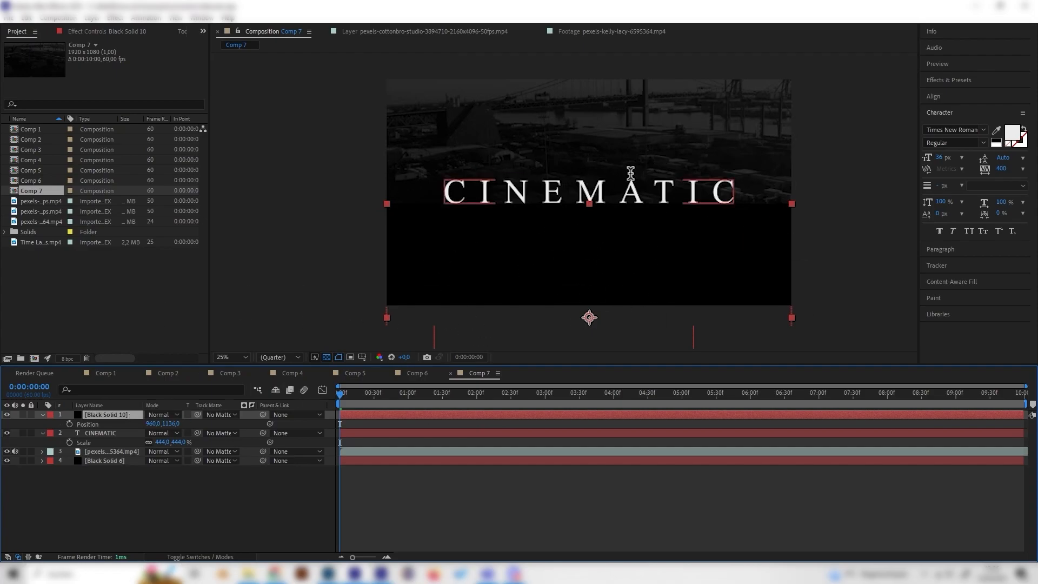
- Add a position keyframe to the CINEMATIC layer at 0:00:01:01
click(140, 434)
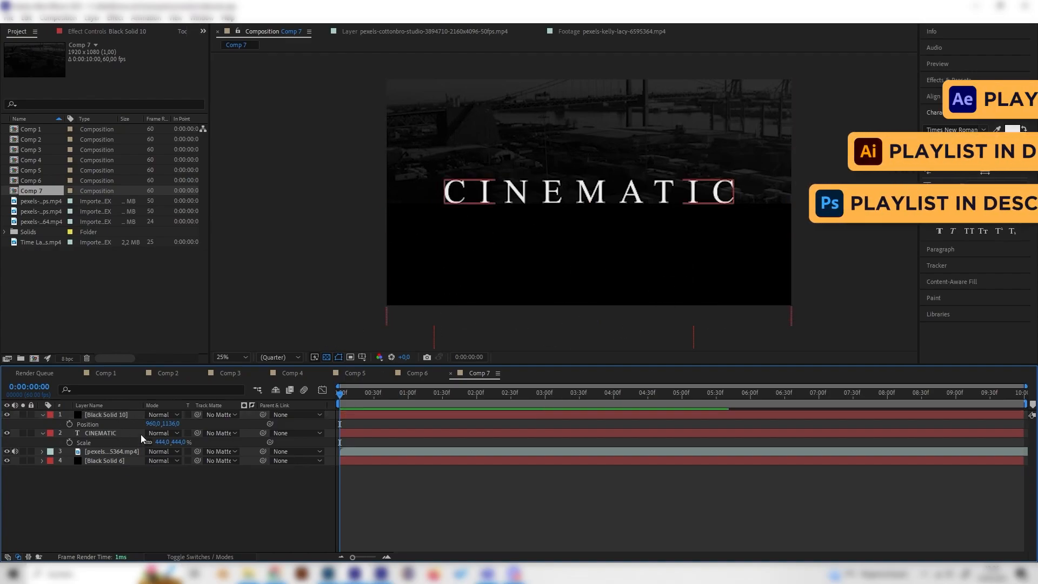
key(p)
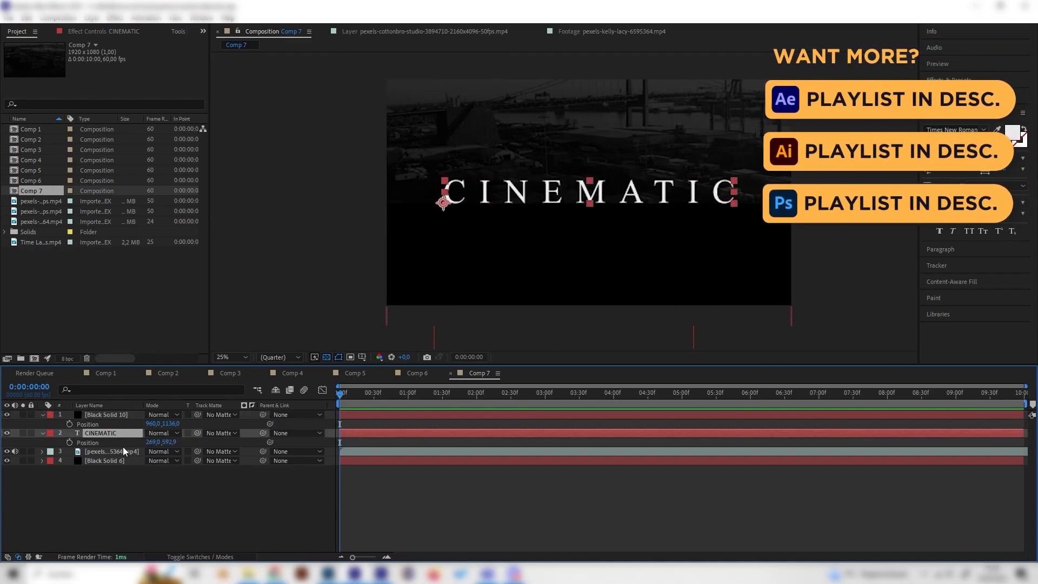
click(399, 394)
drag(403, 400, 409, 395)
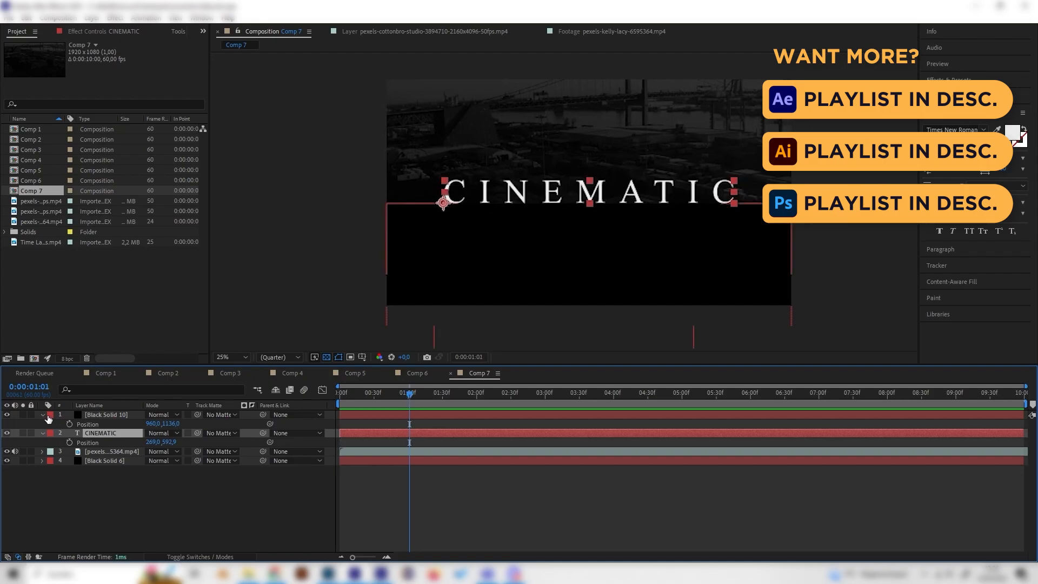
click(70, 442)
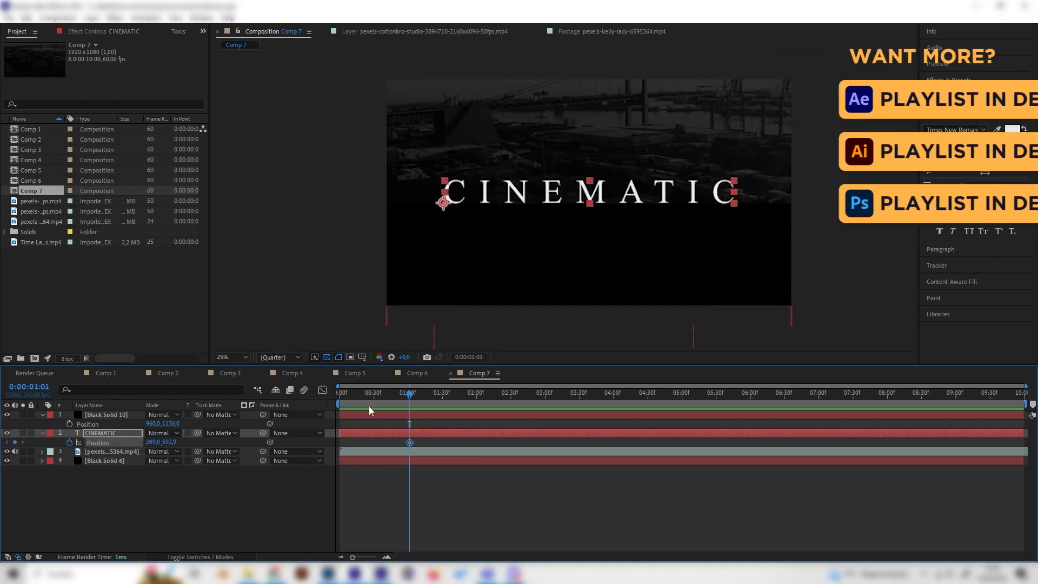
- At 0:00:00:00, keyframe the CINEMATIC layer's position at 269, 716.9, behind the black solid, and scrub through the rise
drag(397, 395, 332, 403)
drag(170, 443, 244, 447)
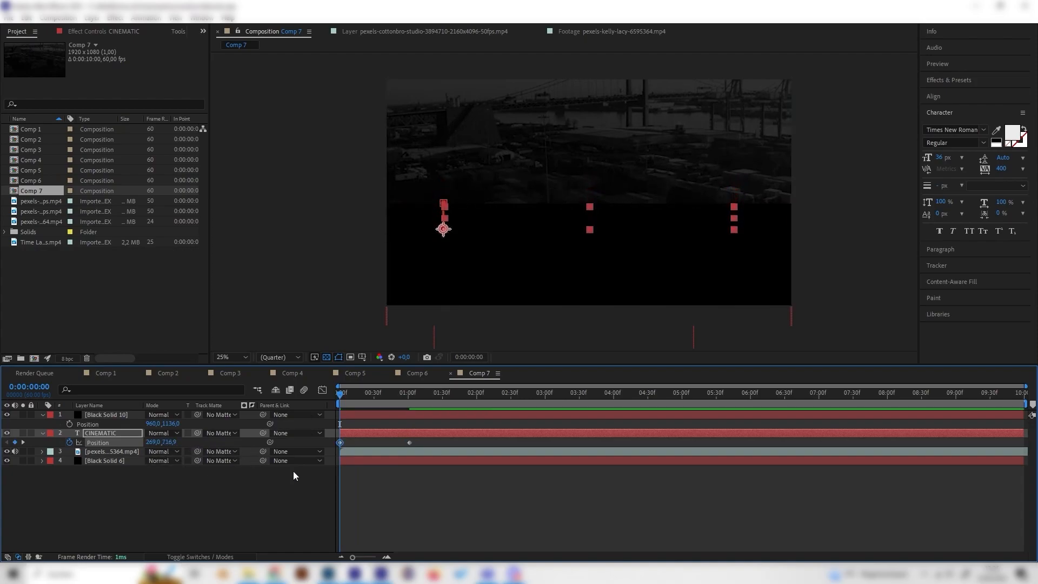
drag(352, 395, 400, 390)
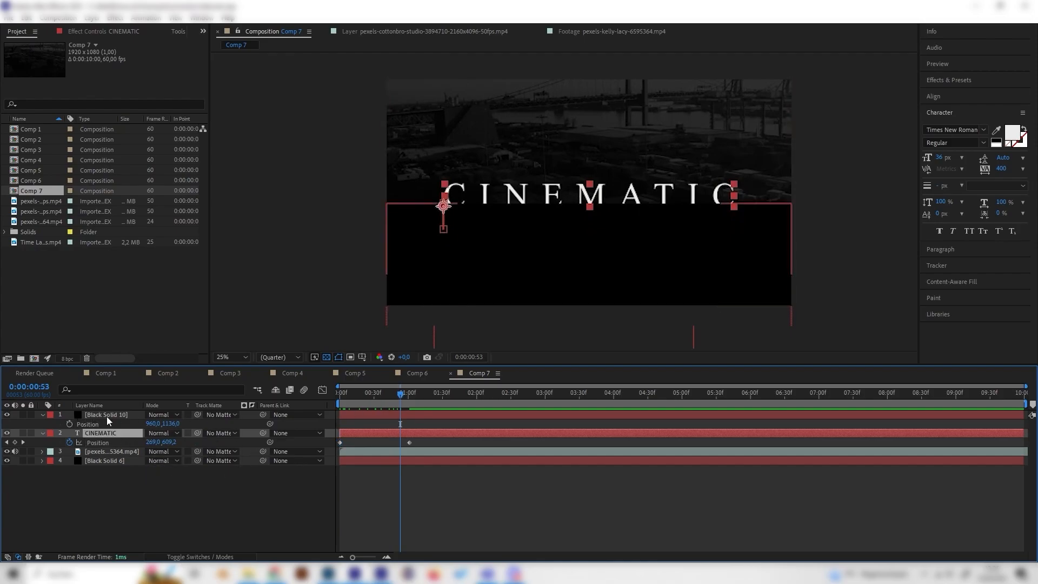
- Use the new black solid as an inverted track matte for the CINEMATIC layer and preview the text reveal
click(205, 433)
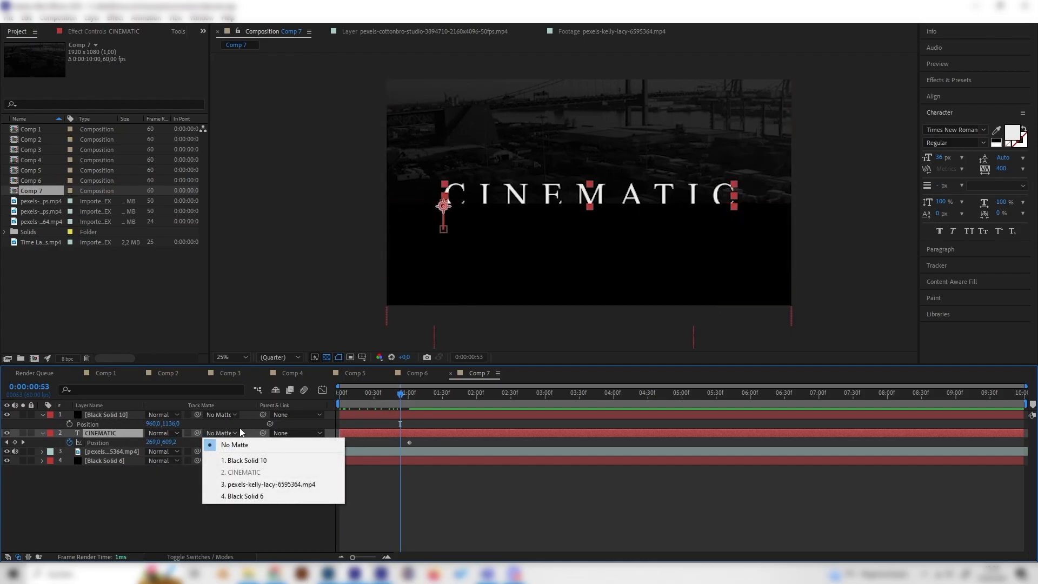
click(251, 460)
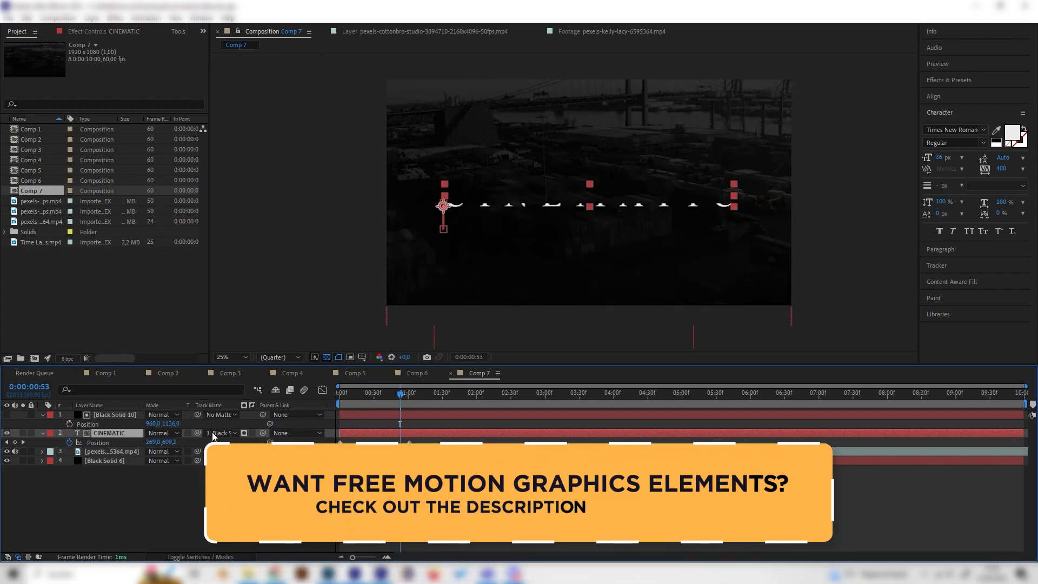
click(253, 433)
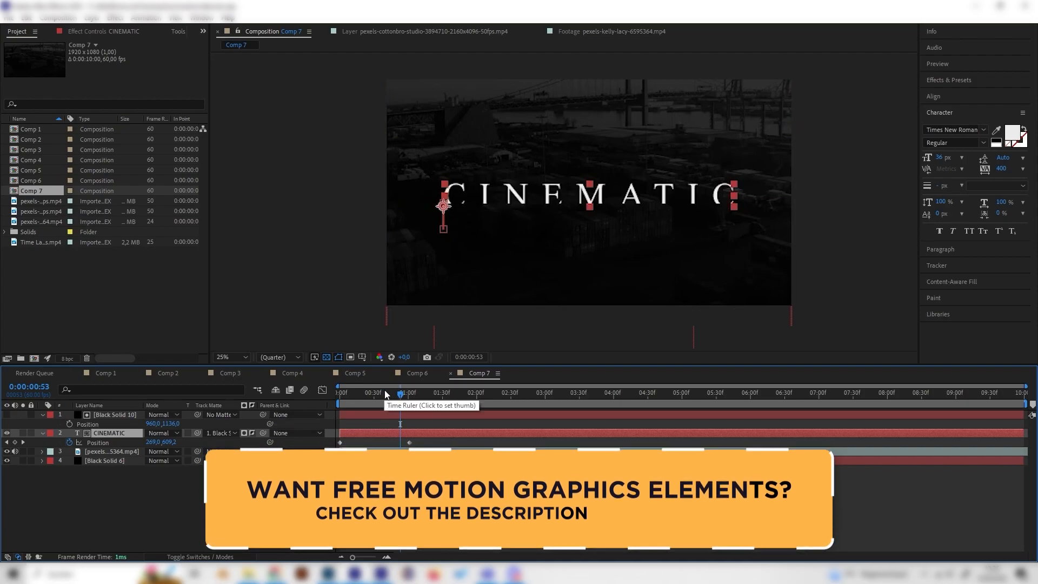
key(space)
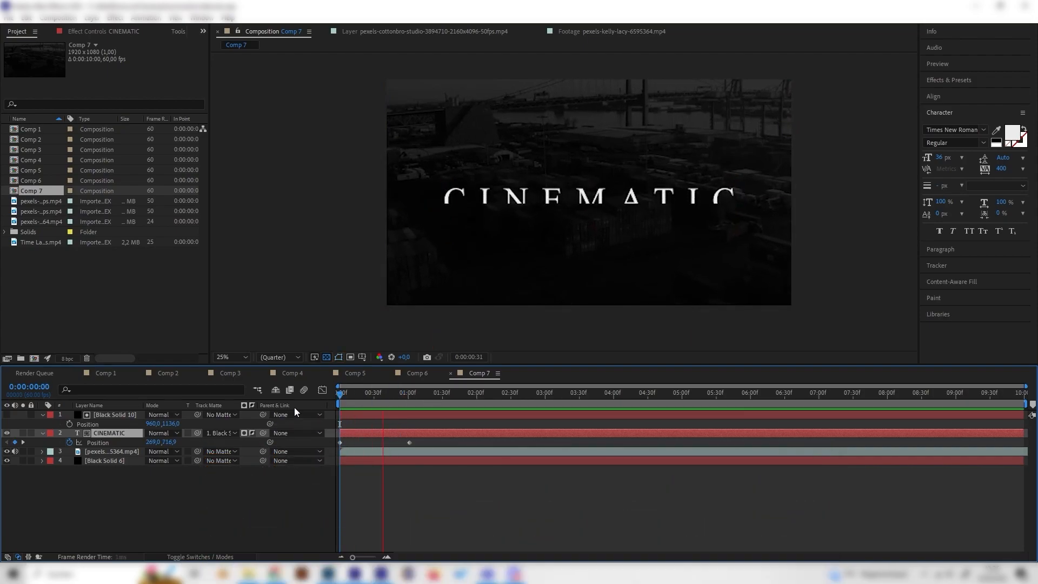
key(space)
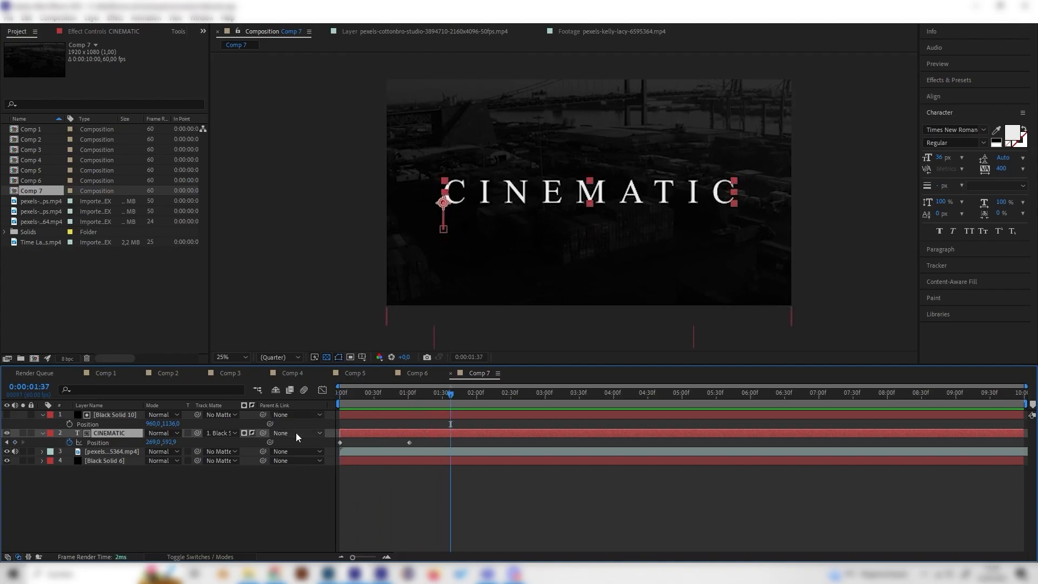
- Show the CINEMATIC layer's position in the graph editor and separate its dimensions
click(100, 442)
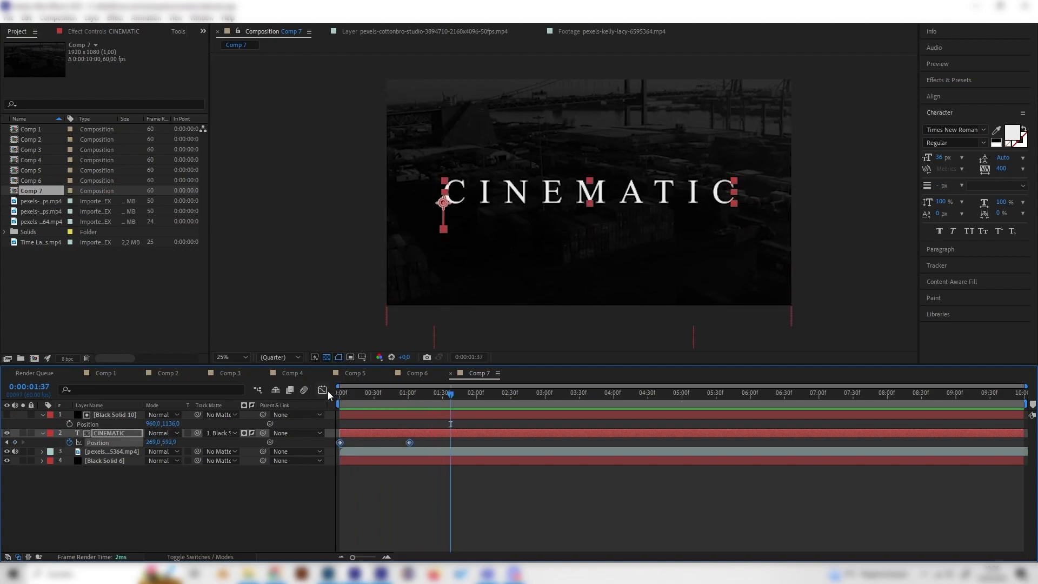
click(323, 390)
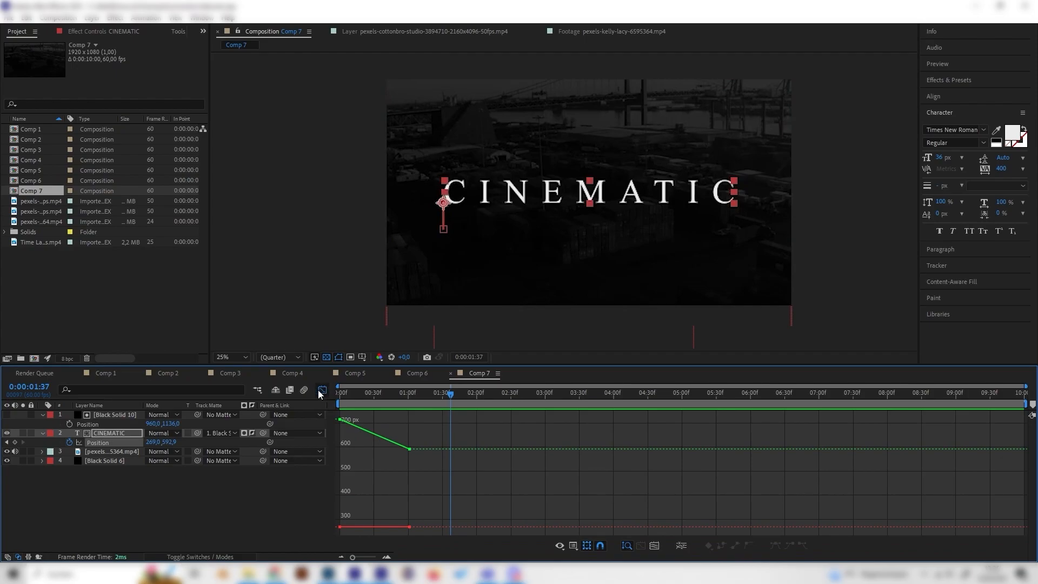
right_click(98, 443)
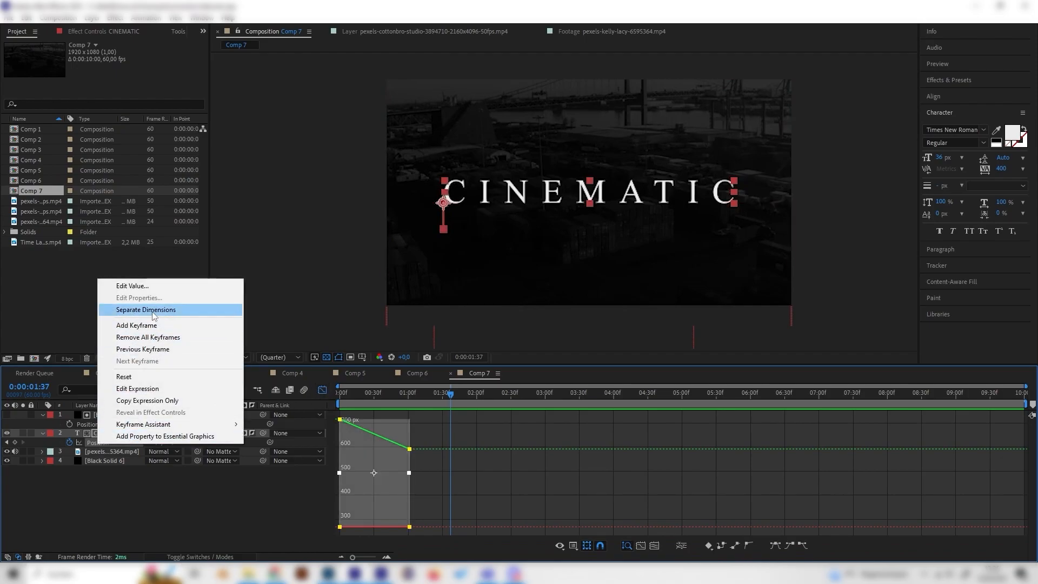
click(154, 311)
- Apply Easy Ease to the Y Position keyframes and shape the curve for a fast start and a gentle stop
click(118, 452)
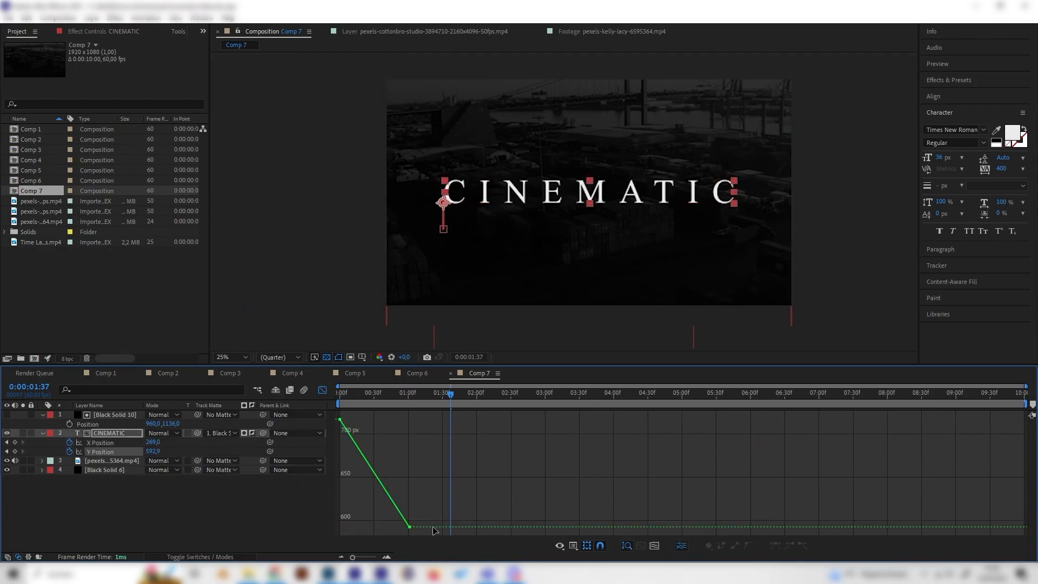
click(129, 451)
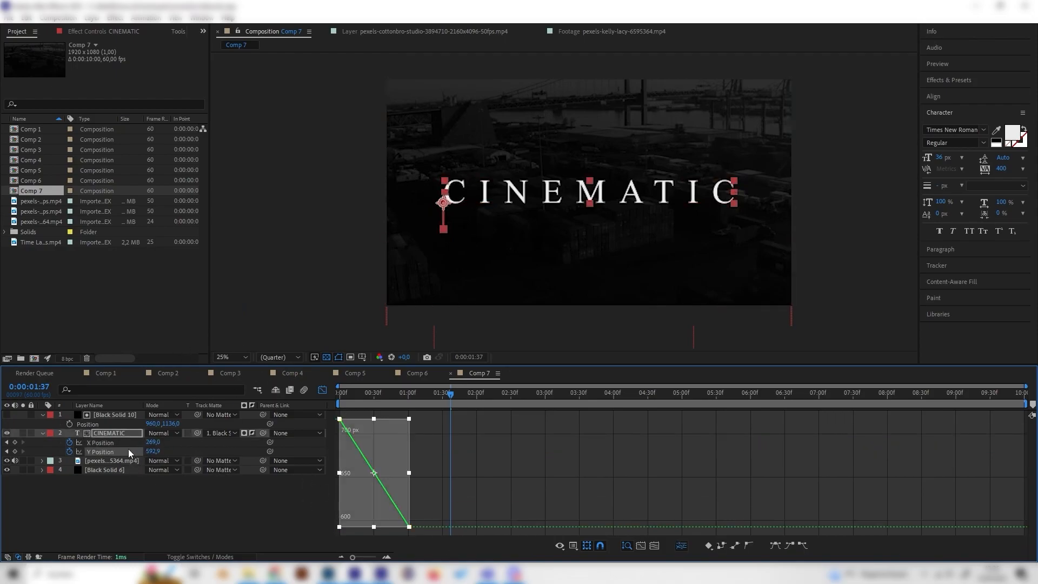
click(776, 547)
click(505, 463)
click(341, 420)
drag(363, 420, 377, 527)
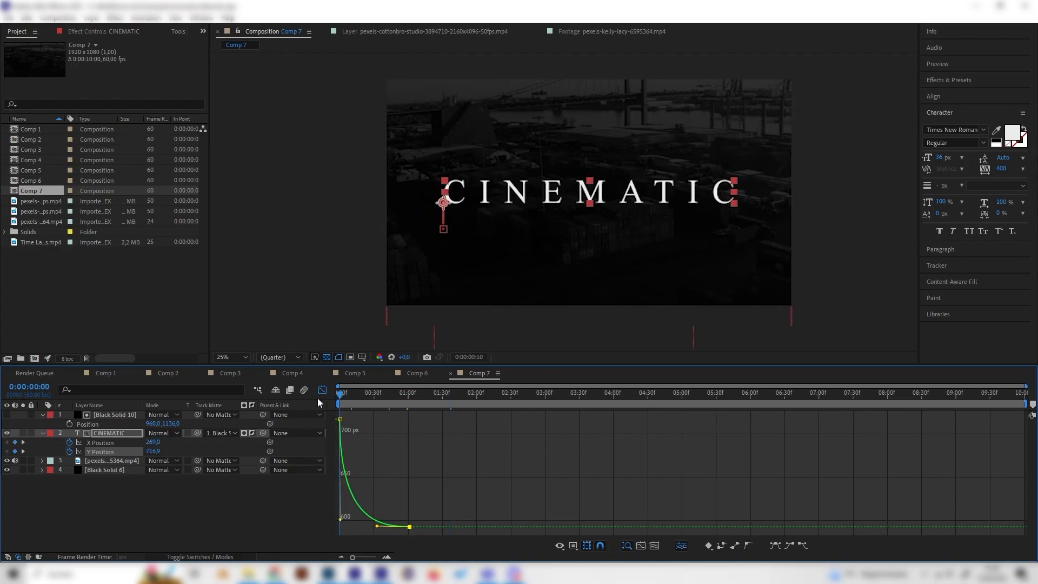
- Preview the eased CINEMATIC rise from the start of the composition and close the graph editor
click(337, 394)
key(space)
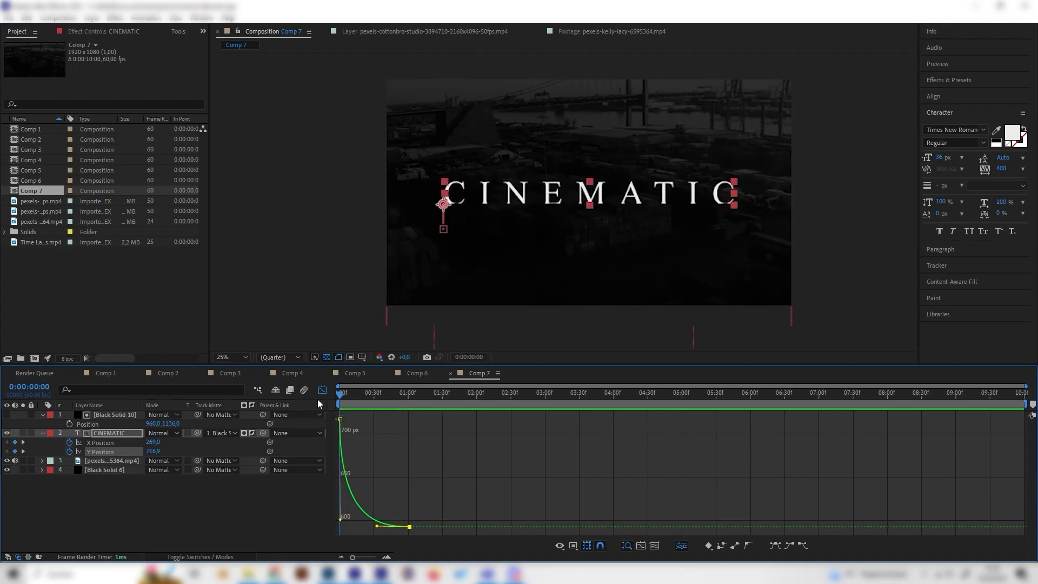
key(space)
click(322, 390)
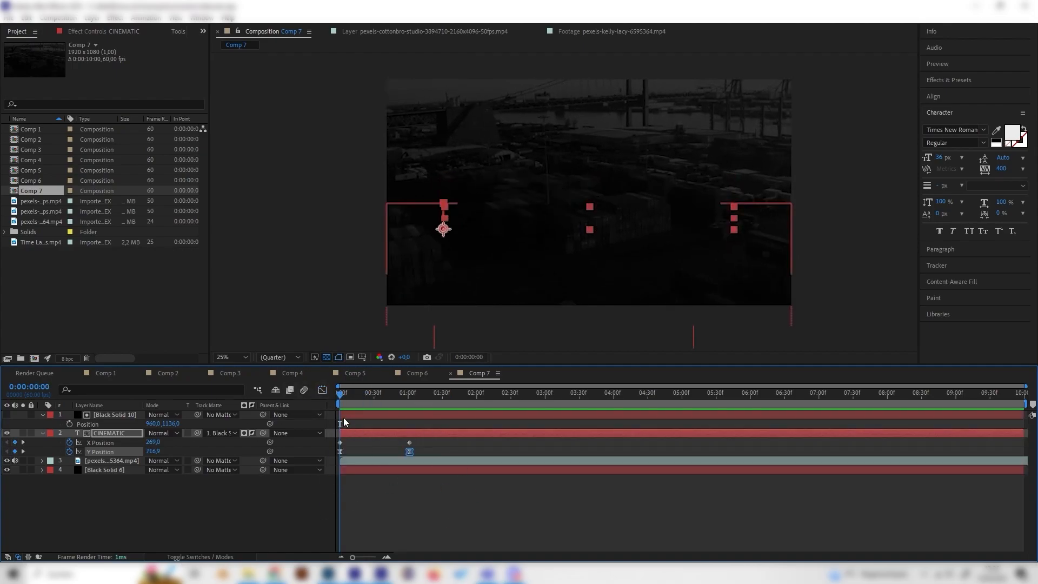
- Apply Fast Box Blur to the CINEMATIC layer and keyframe its Blur Radius at 0 with the playhead at 0:00:03:01
mouse_move(378, 391)
mouse_down()
mouse_move(588, 417)
mouse_move(482, 409)
mouse_move(429, 419)
mouse_move(553, 420)
mouse_move(546, 415)
mouse_up()
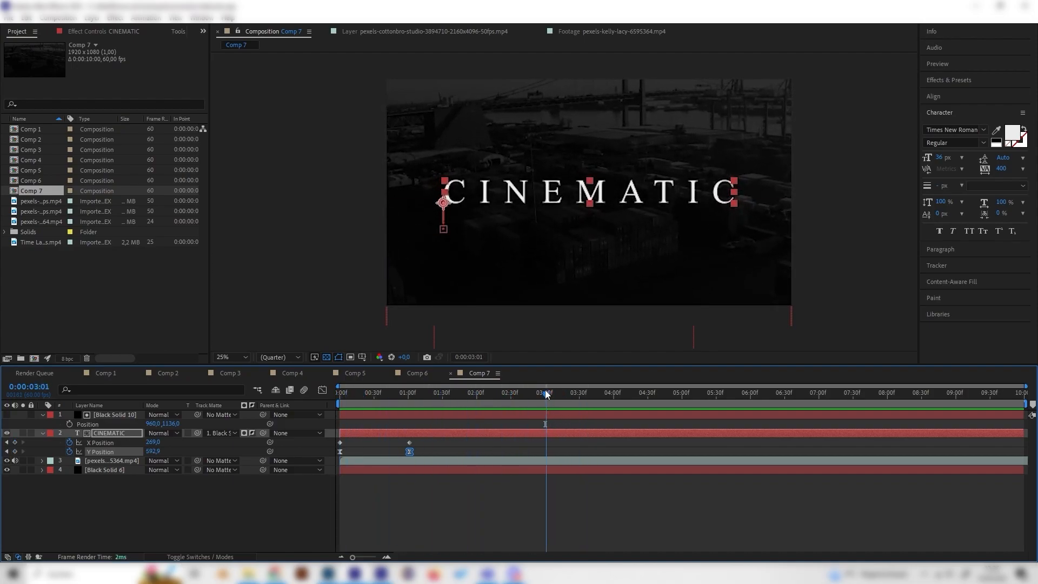
click(954, 81)
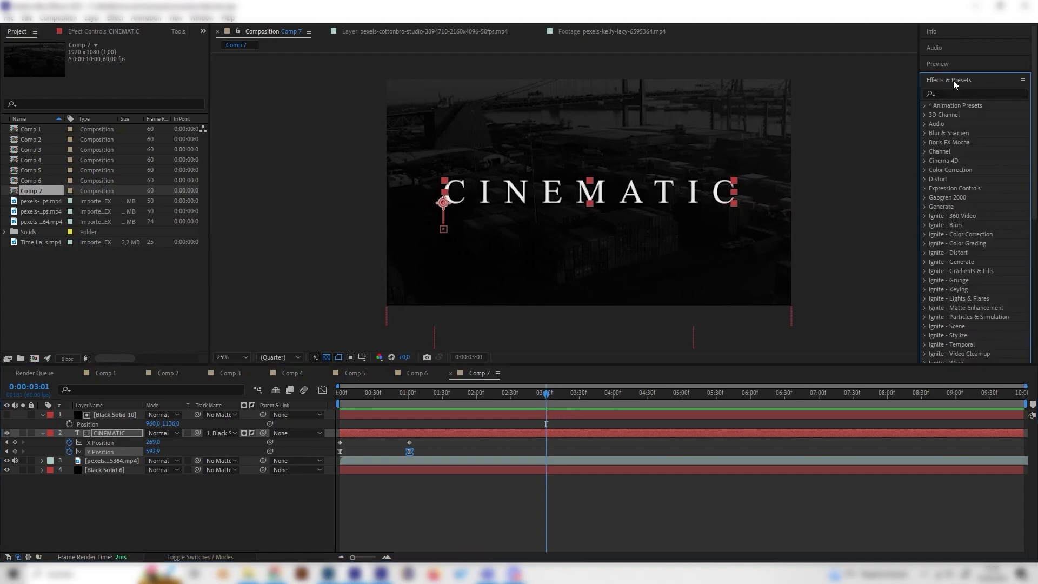
click(956, 91)
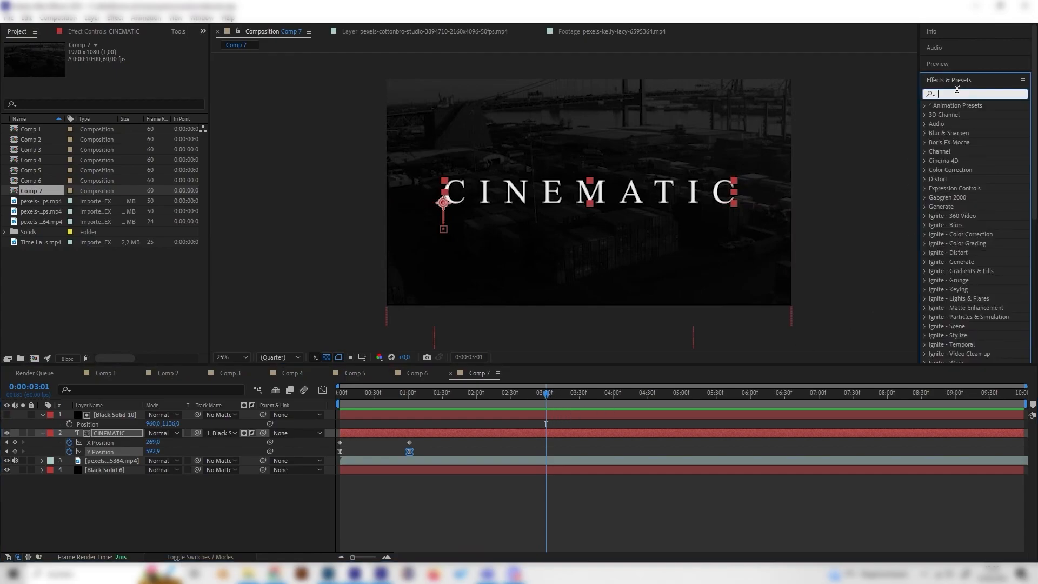
text(boxbl)
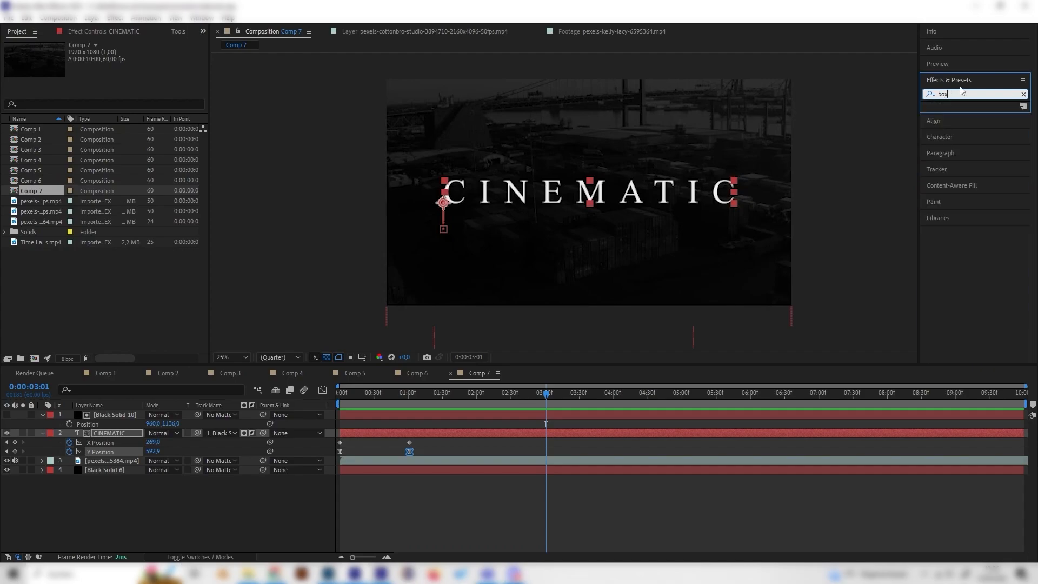
drag(972, 333, 129, 433)
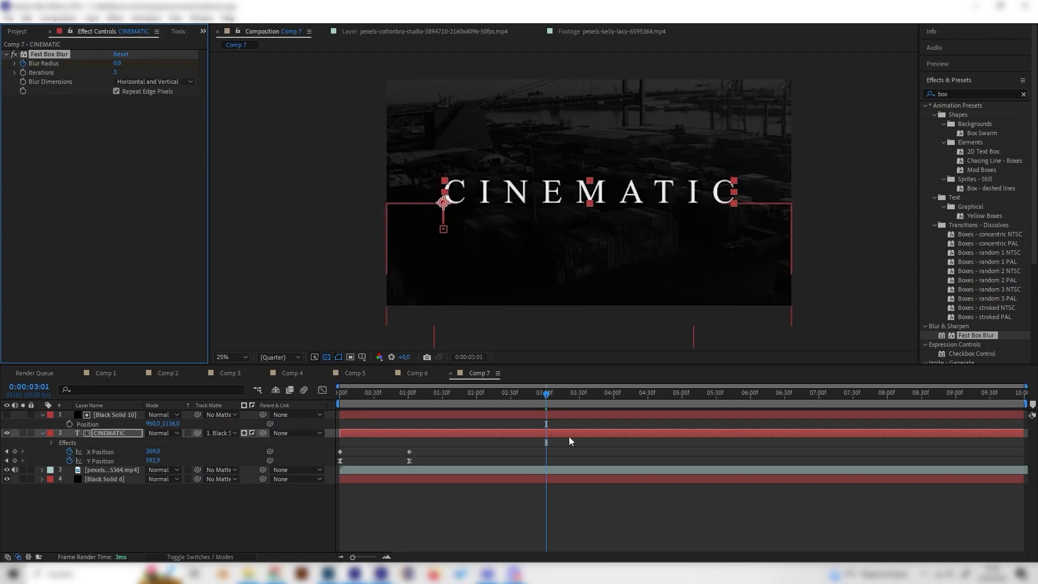
- Keyframe the CINEMATIC layer's Blur Radius at 123 at 0:00:03:57
drag(553, 396, 612, 396)
click(116, 63)
text(10)
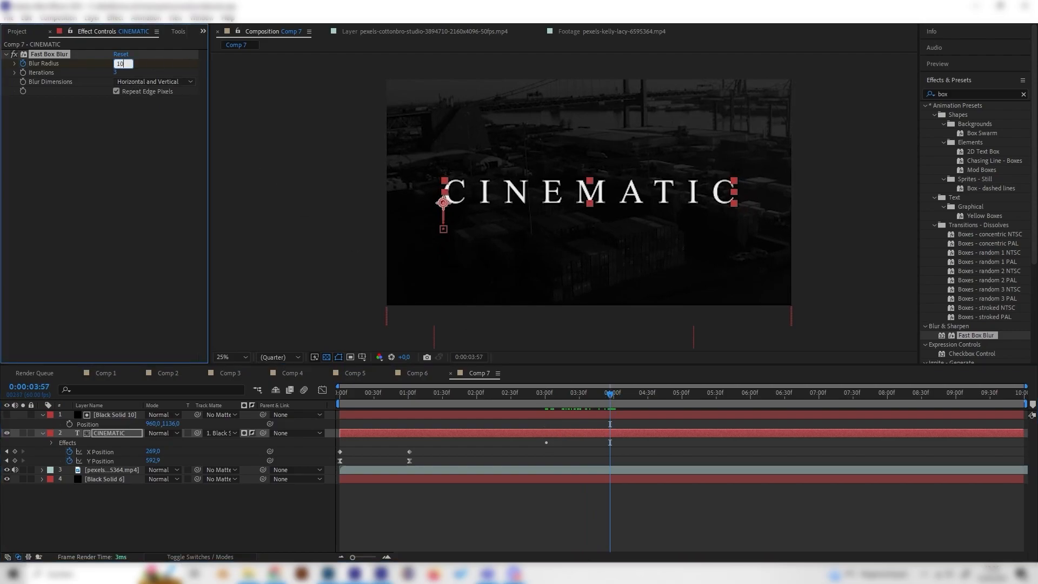
key(Return)
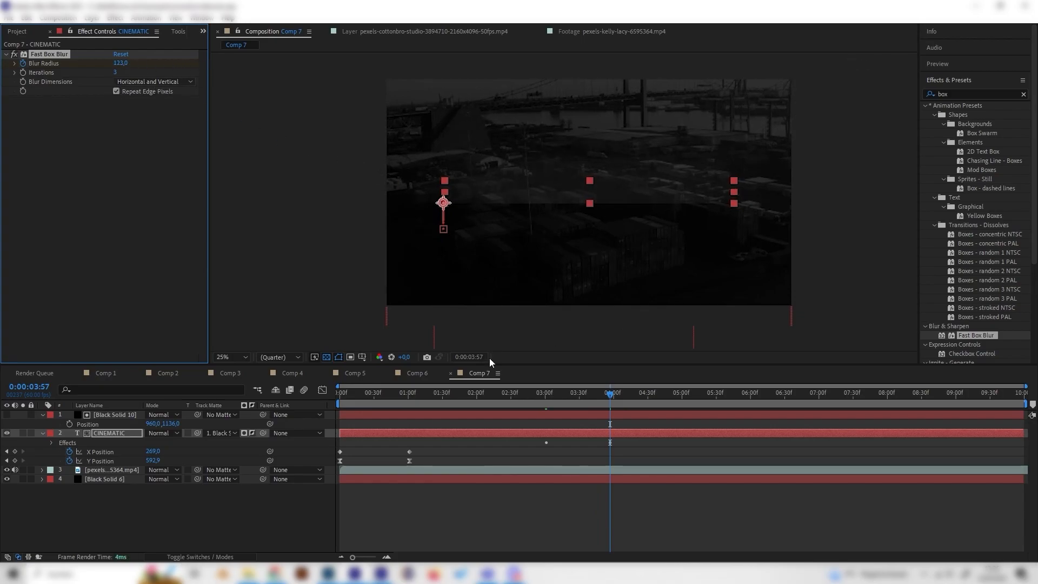
- Keyframe the CINEMATIC layer's opacity from 100% at 0:00:03:01 to 0% at 0:00:03:34
drag(608, 395, 542, 387)
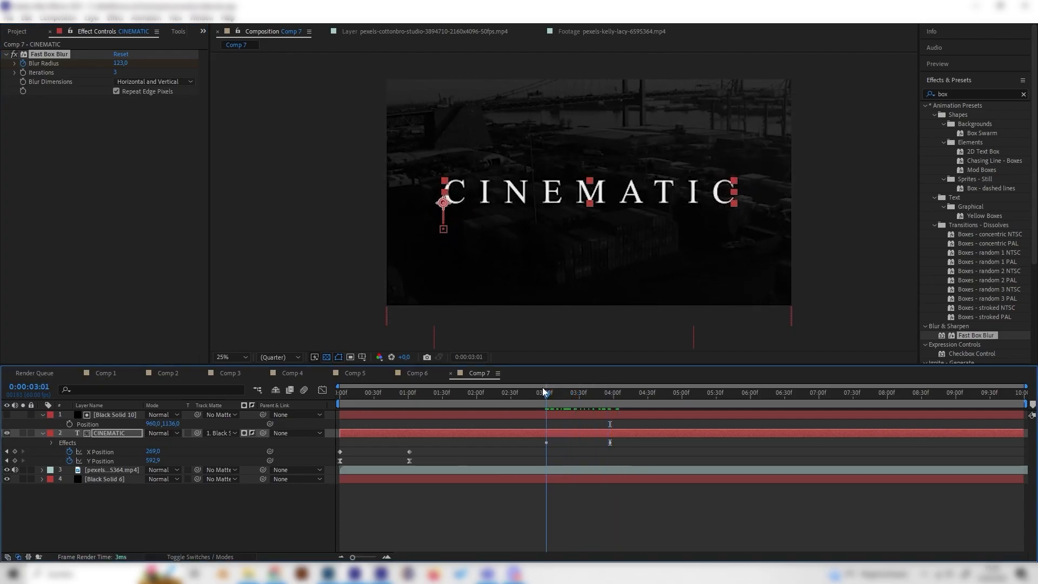
click(105, 434)
key(t)
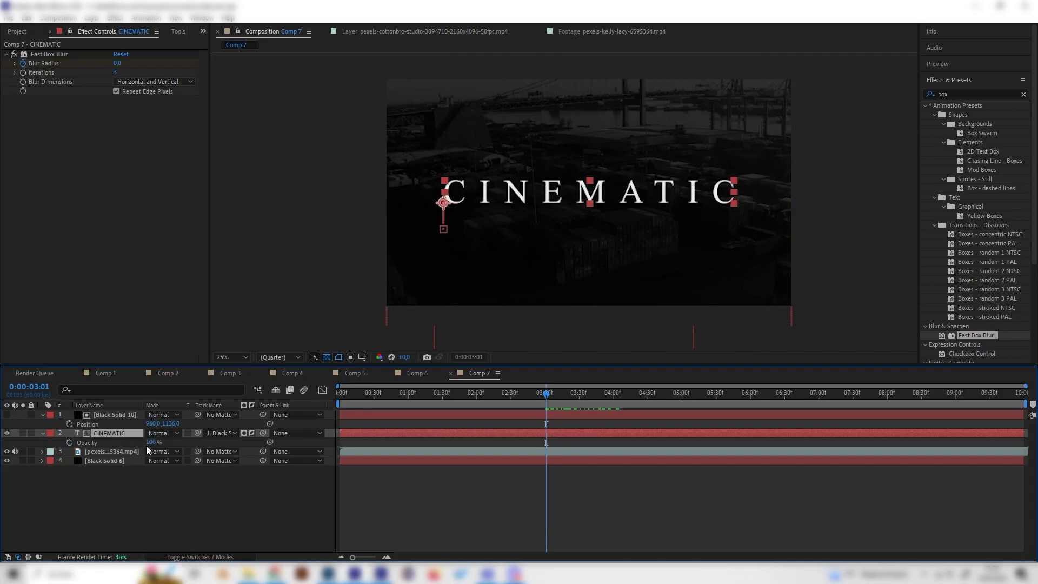
click(69, 442)
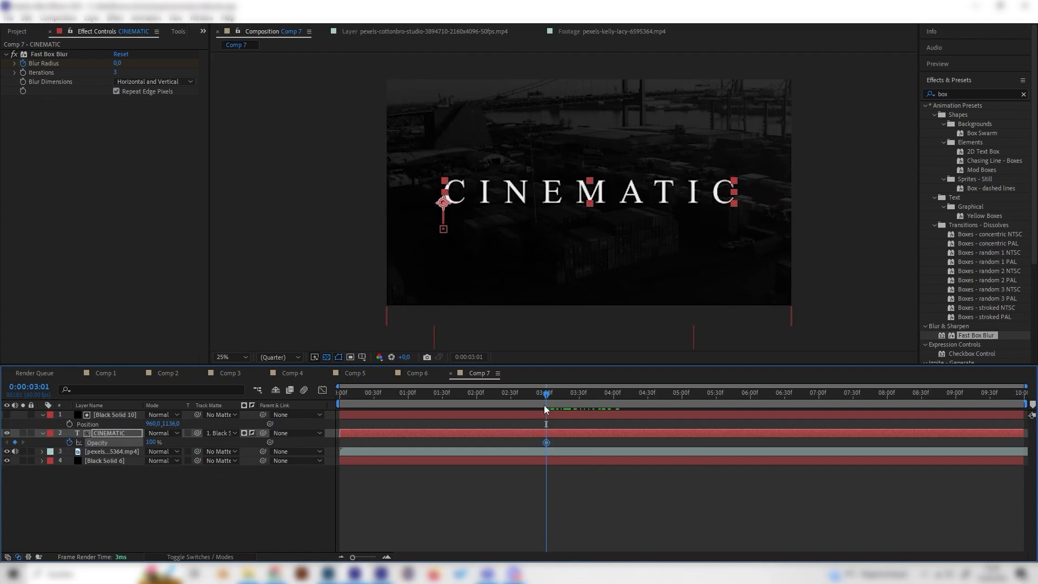
drag(549, 393, 584, 393)
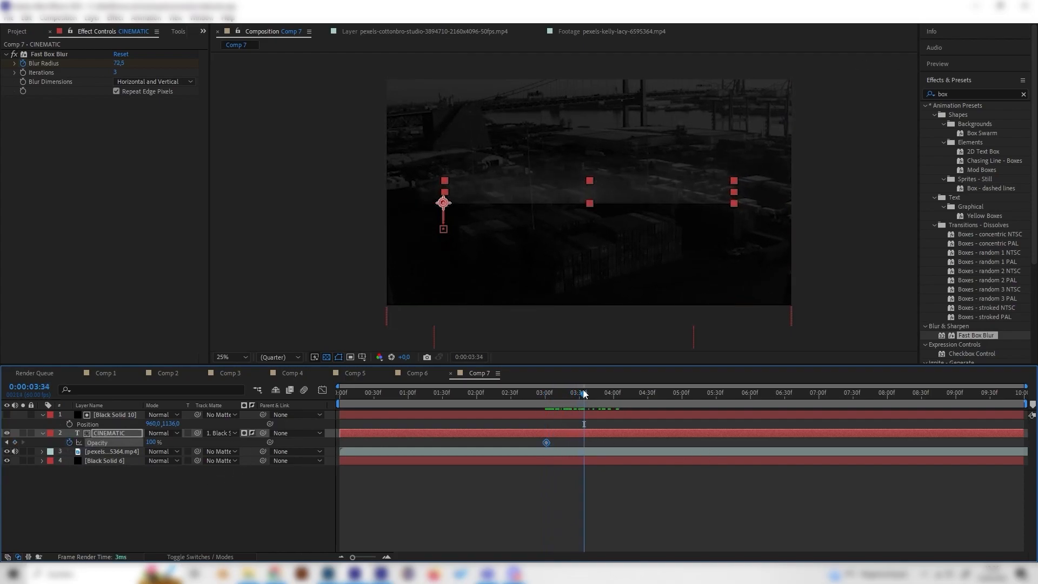
text(0)
key(Return)
- Trim the end of the Black Solid 10 matte layer to about 0:00:01:17 and preview the title's reveal and blurred fade-out
drag(596, 397, 556, 394)
scroll(517, 225, down, 2)
scroll(539, 235, up, 4)
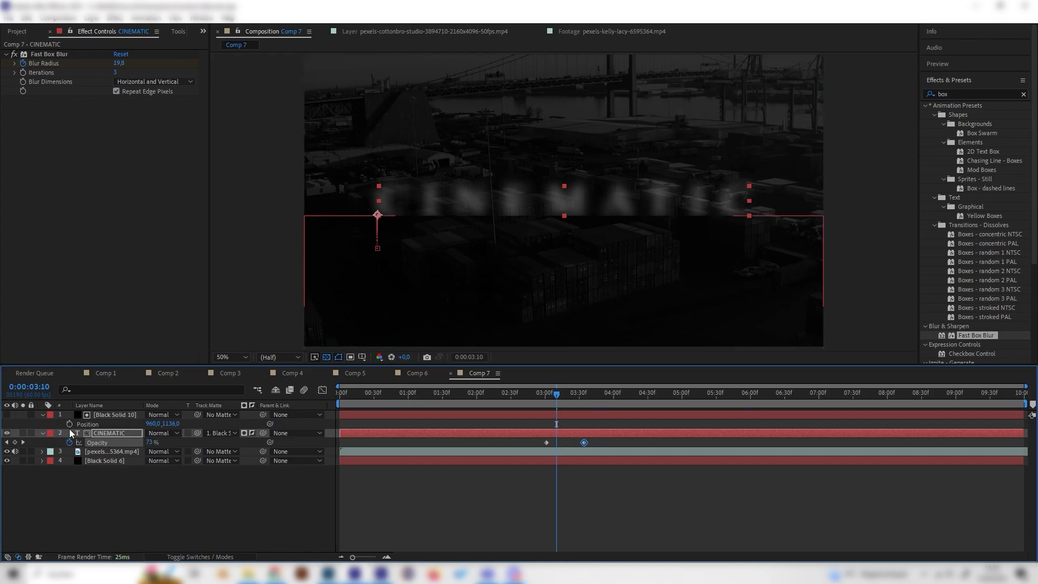
click(107, 414)
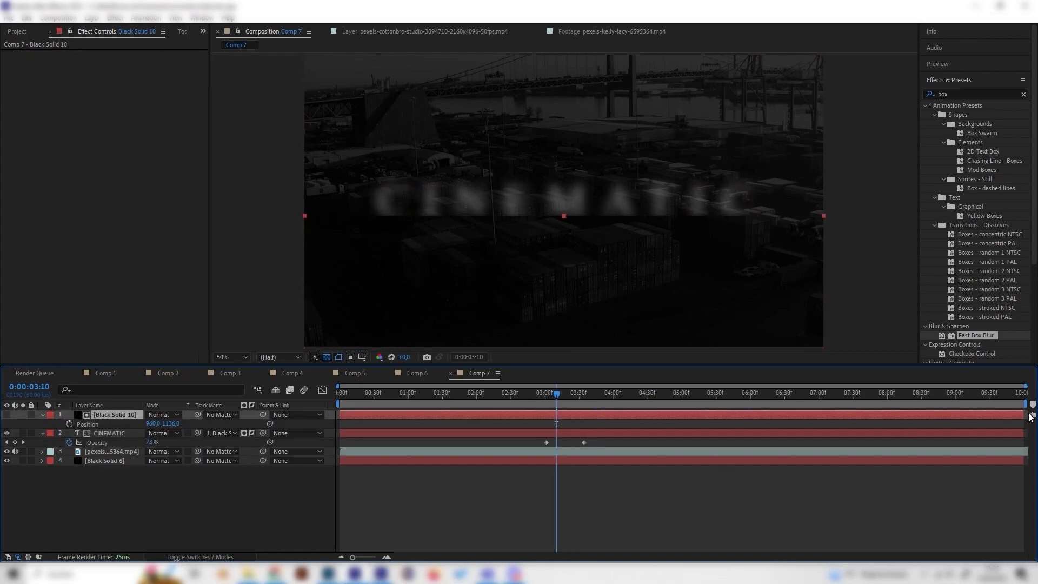
drag(950, 415, 523, 416)
drag(346, 400, 555, 394)
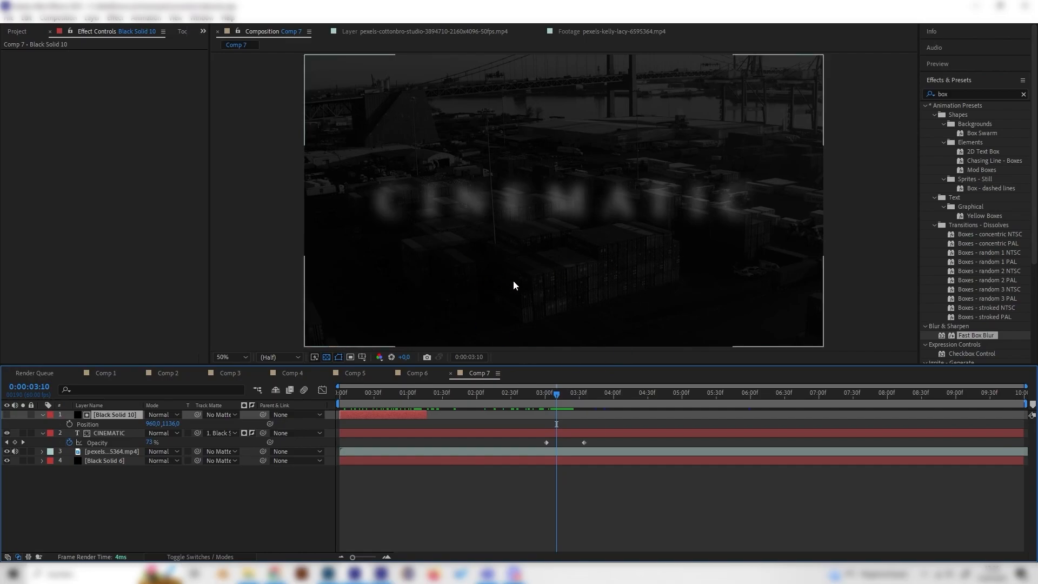
key(space)
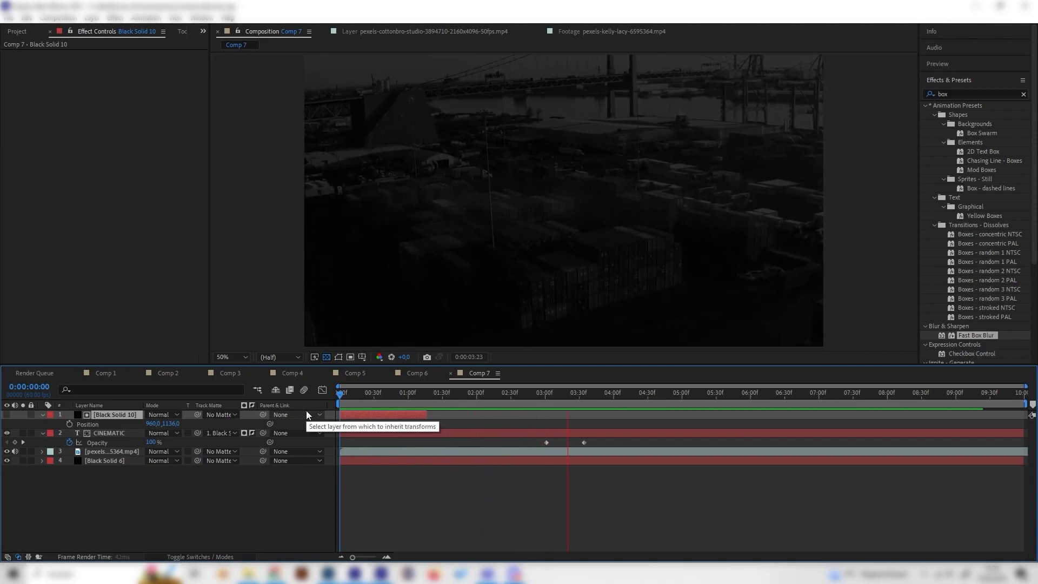
key(space)
- At 0:00:02:08, duplicate the CINEMATIC text layer and apply the Mirror effect to the lower of the two copies
click(486, 402)
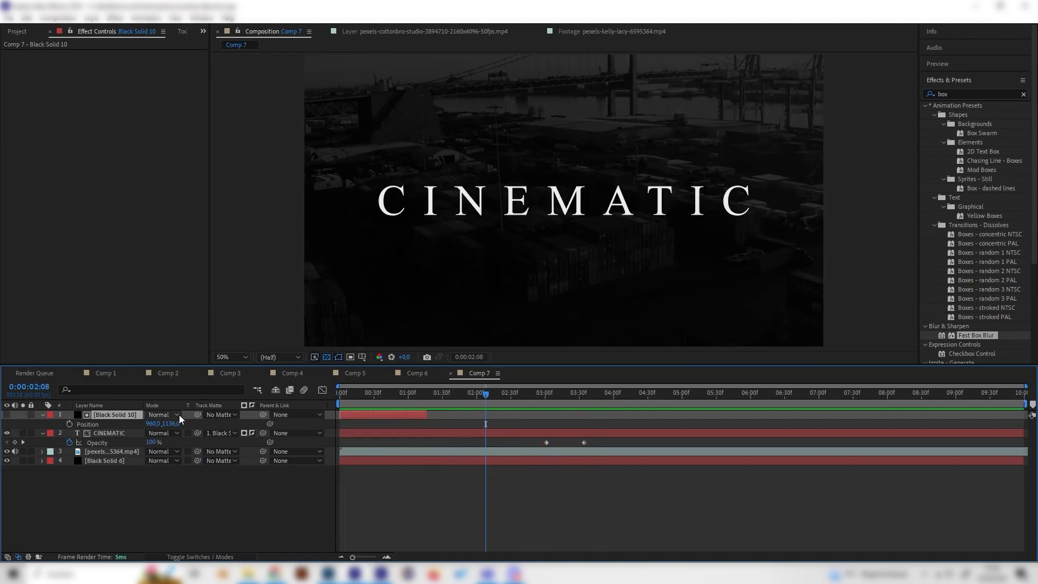
click(111, 433)
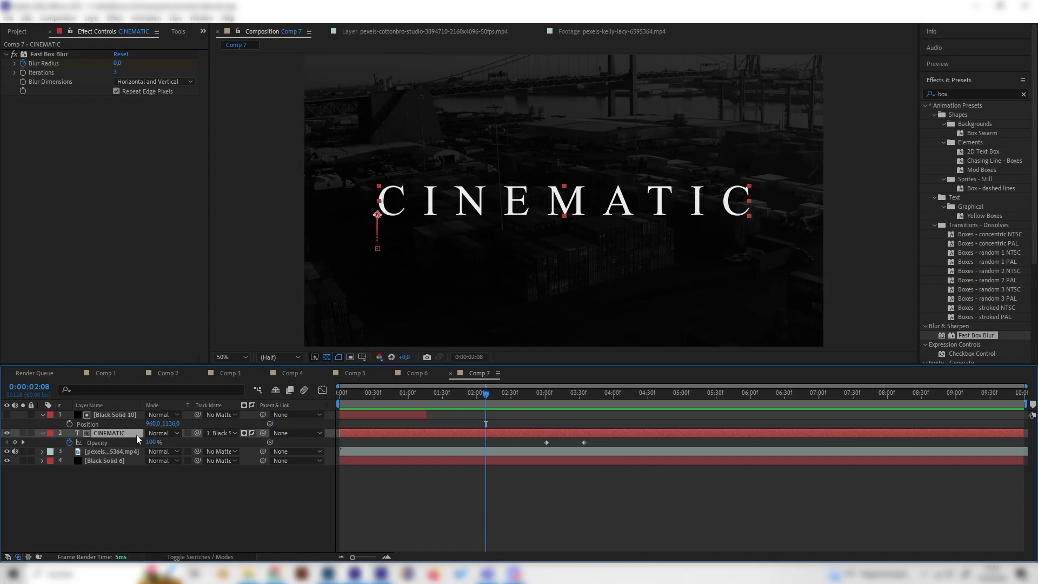
key(ctrl+d)
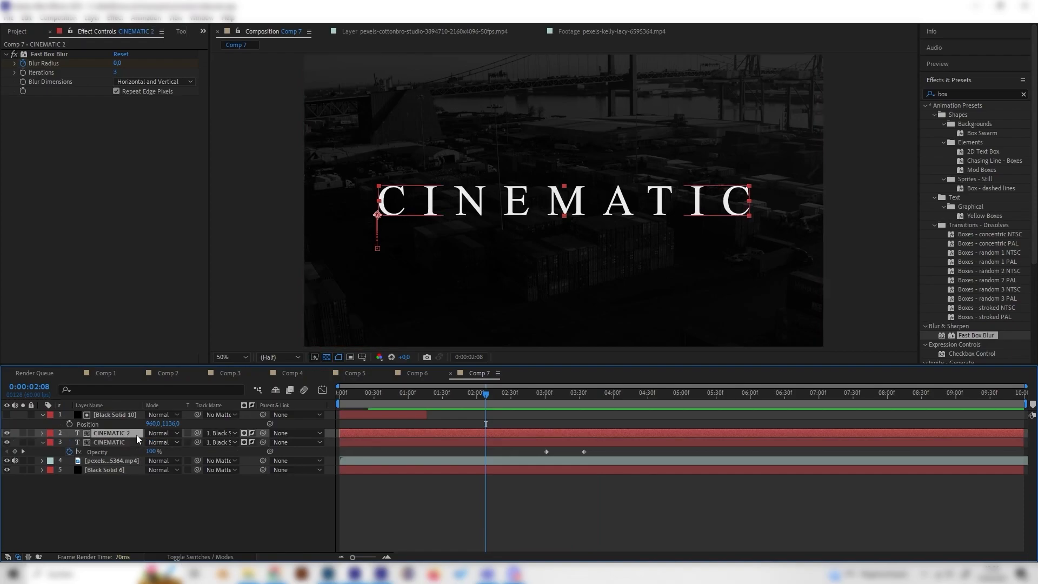
click(975, 92)
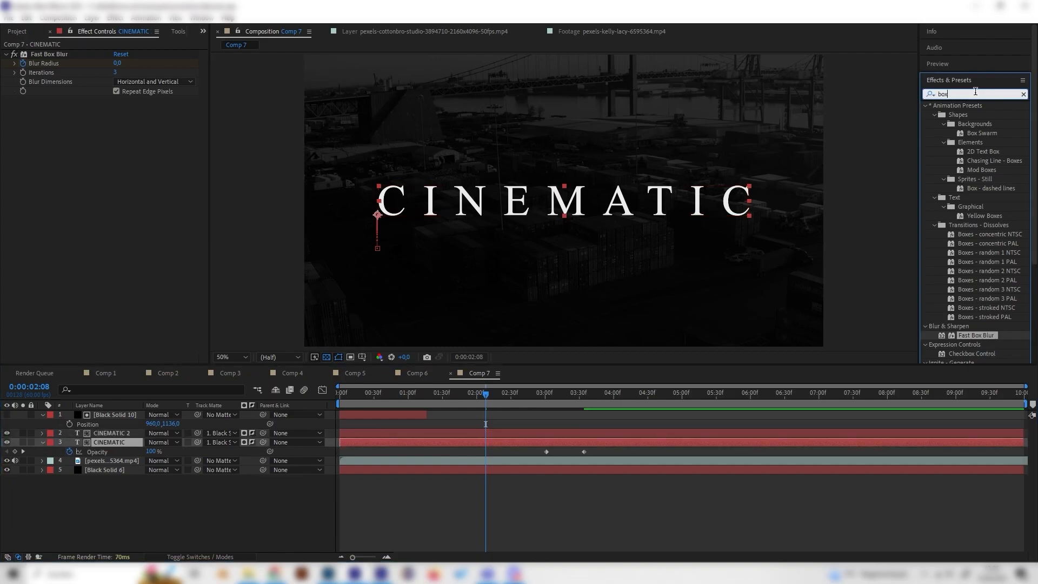
text(mi)
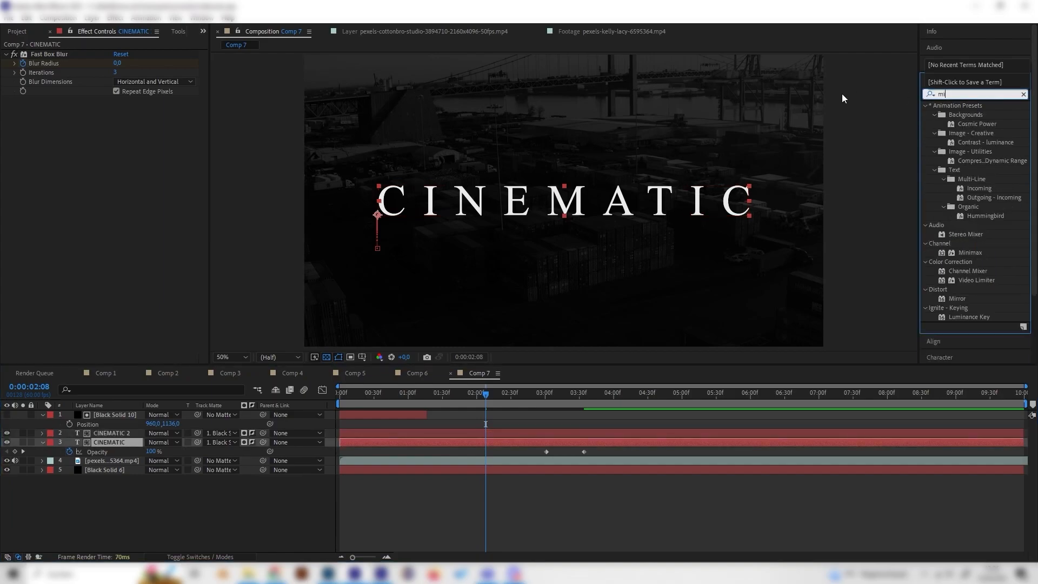
text(rro)
drag(956, 114, 129, 442)
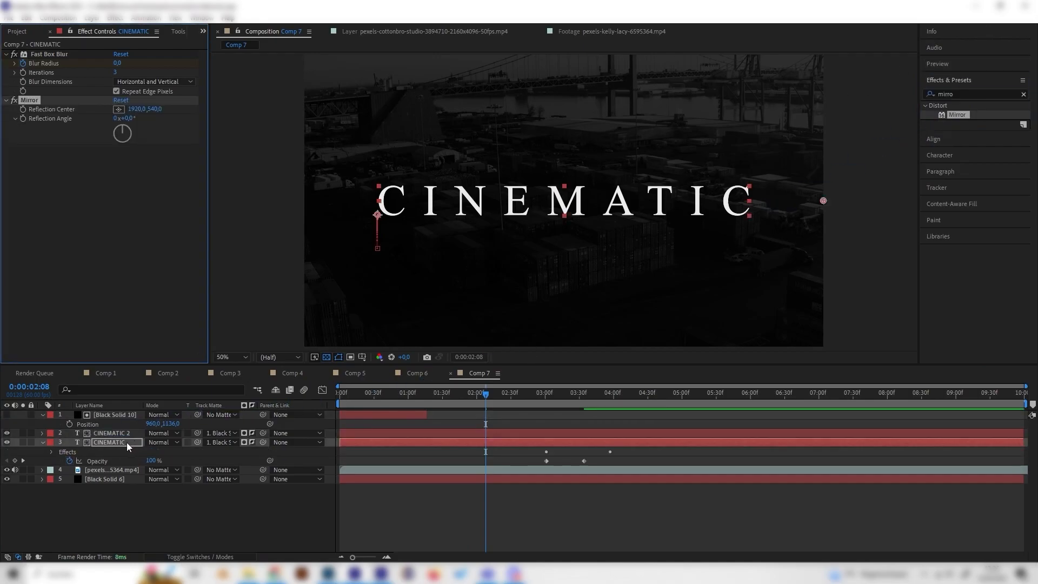
- Set the Mirror effect's Reflection Angle to 90° and its Reflection Center to 1920, 593, along the text's baseline
click(133, 442)
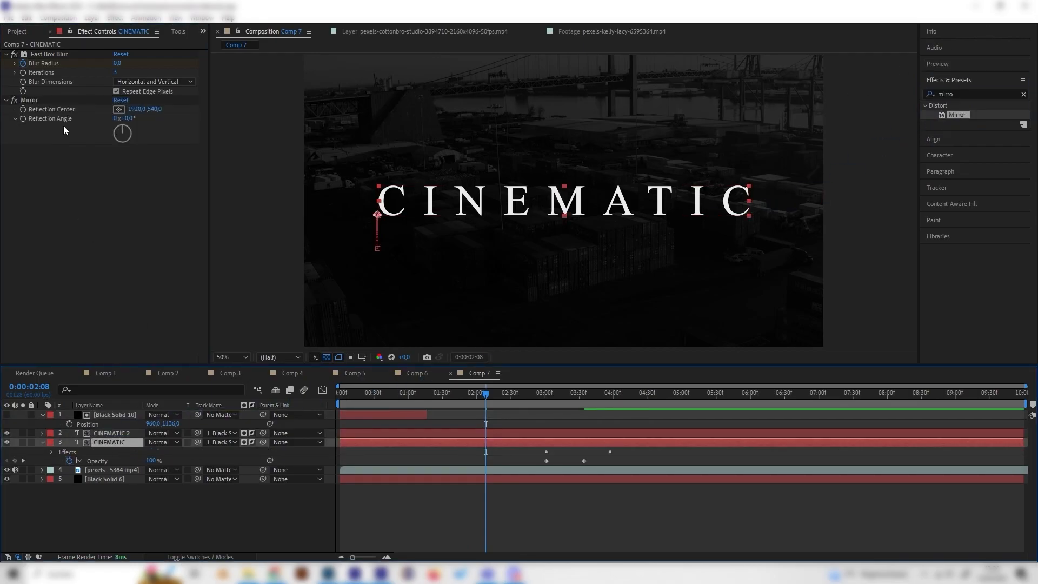
click(127, 117)
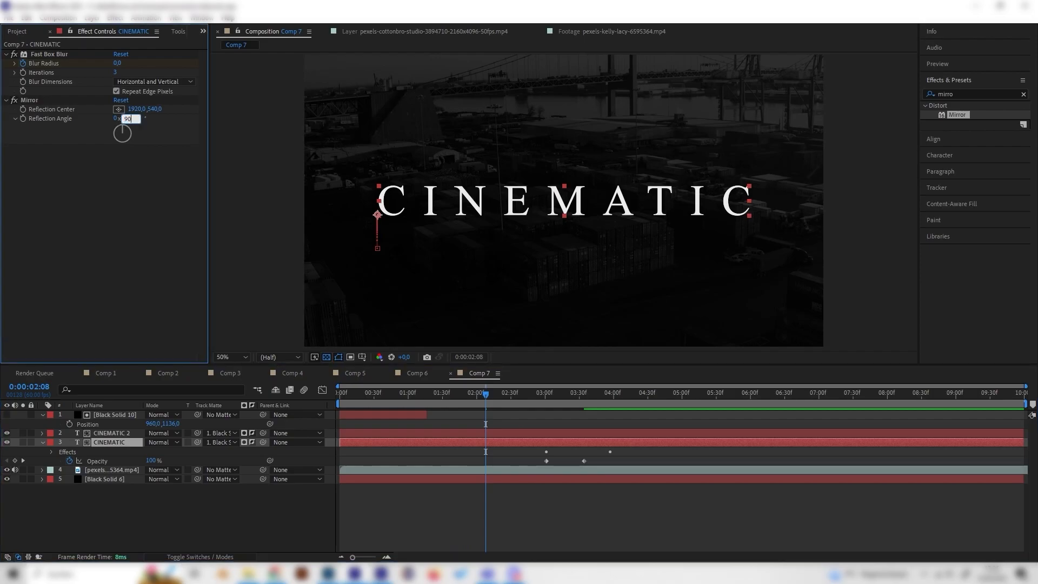
text(90)
key(Return)
drag(156, 109, 184, 109)
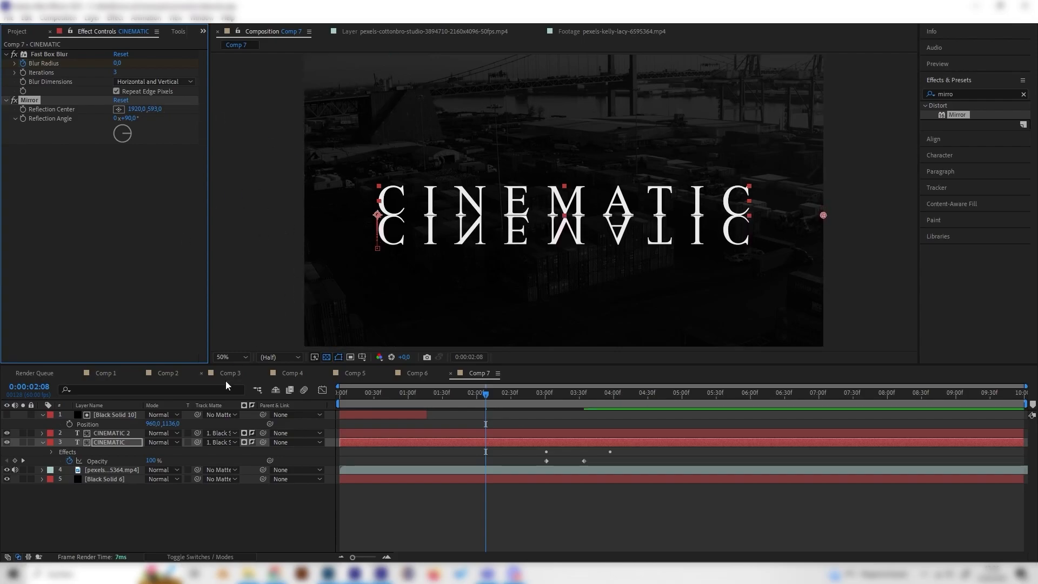
- Set the mirrored CINEMATIC layer's opacity to 10% at 0:00:02:08
click(122, 441)
key(u)
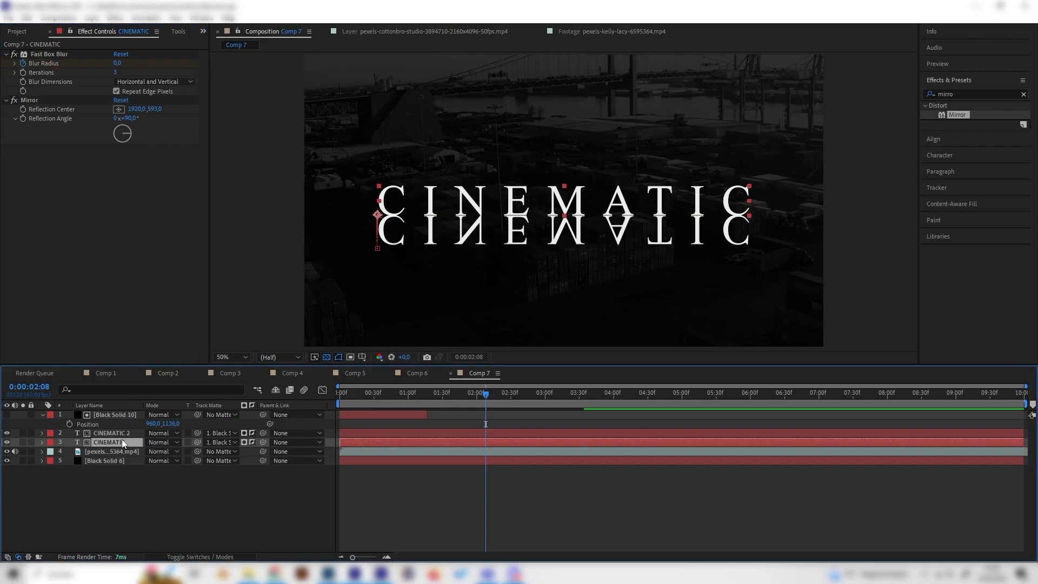
key(t)
click(153, 451)
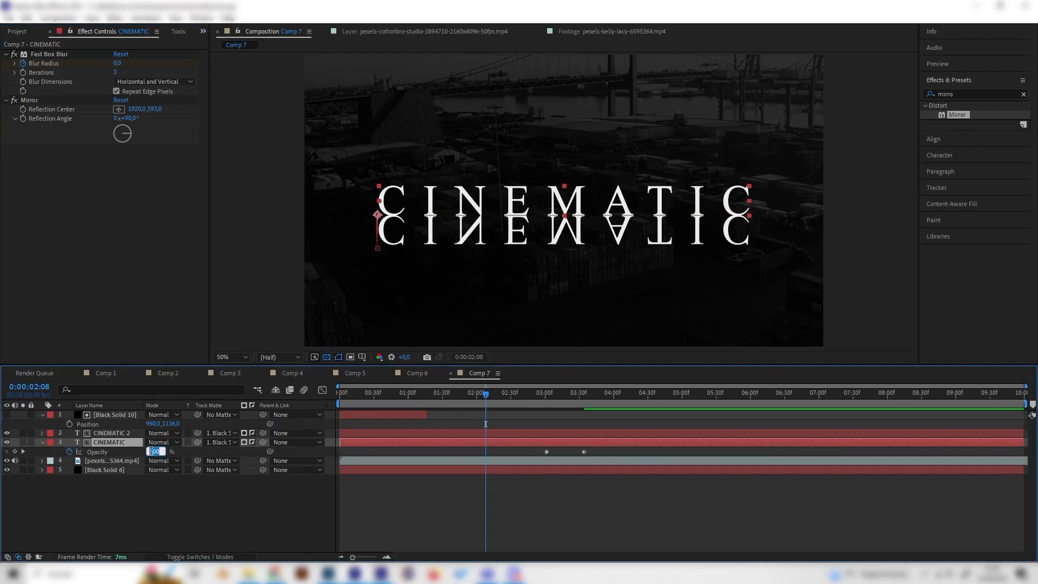
text(10)
key(Return)
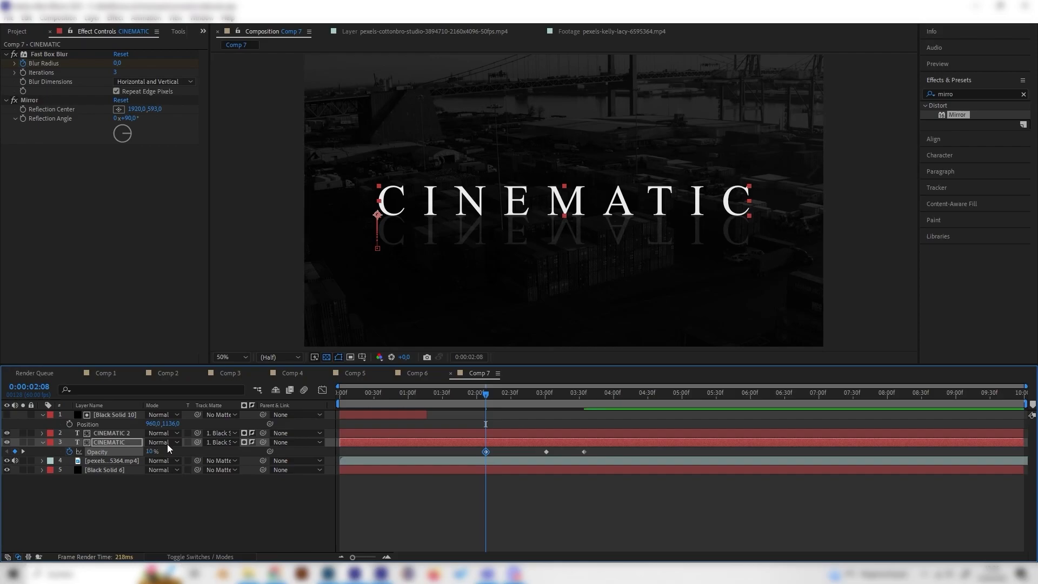
drag(152, 452, 153, 453)
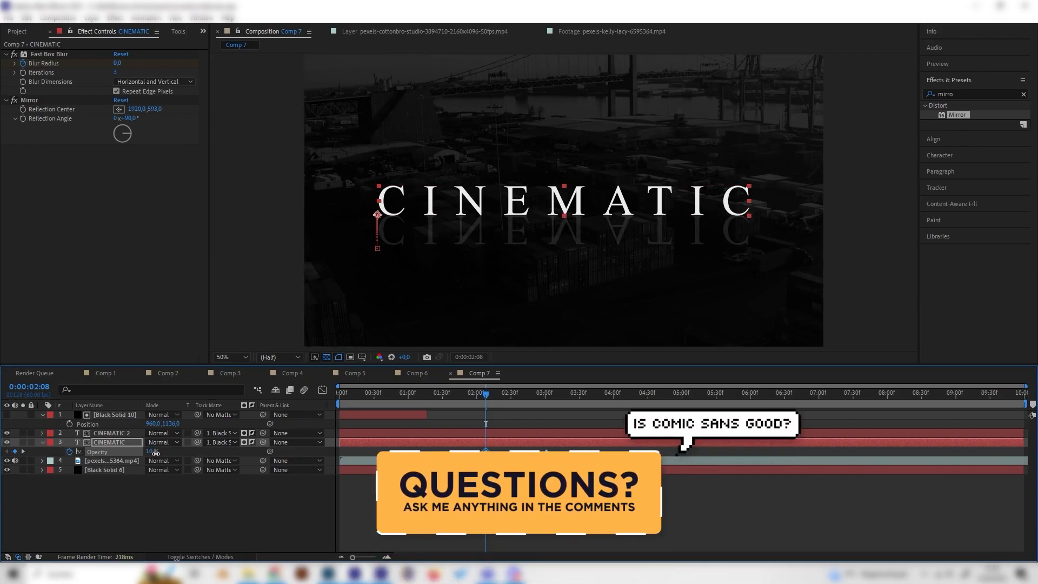
- Expand the mirrored layer's Fast Box Blur and set its Blur Radius keyframe at 0:00:03:01 to 5
double_click(43, 442)
click(51, 461)
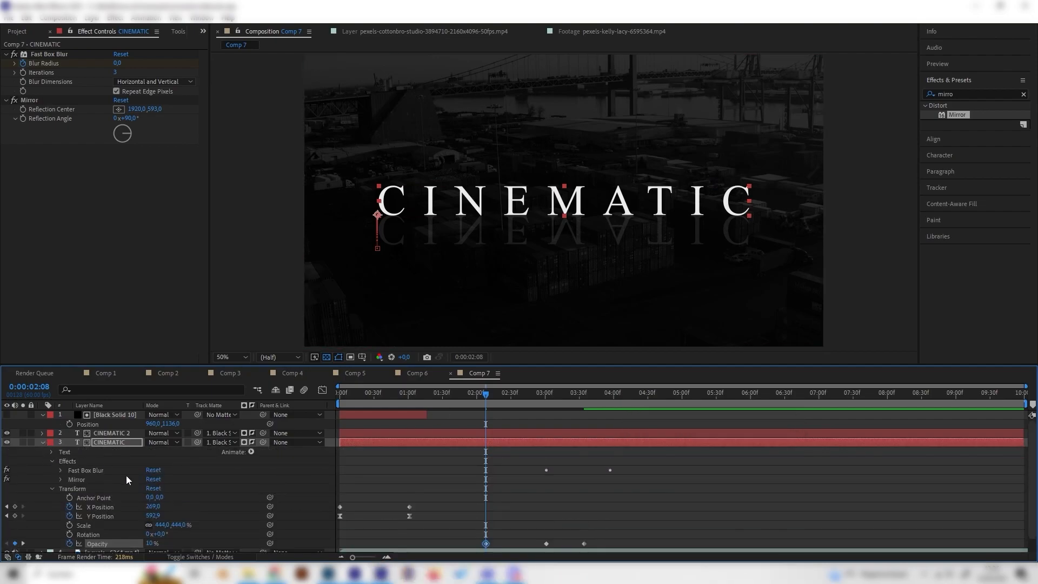
click(60, 470)
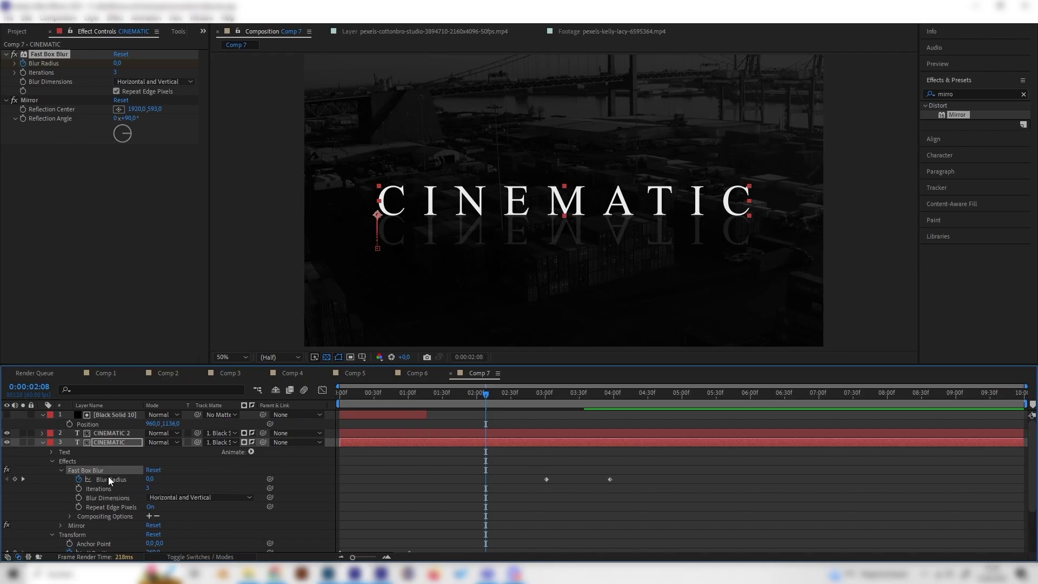
drag(531, 400, 544, 397)
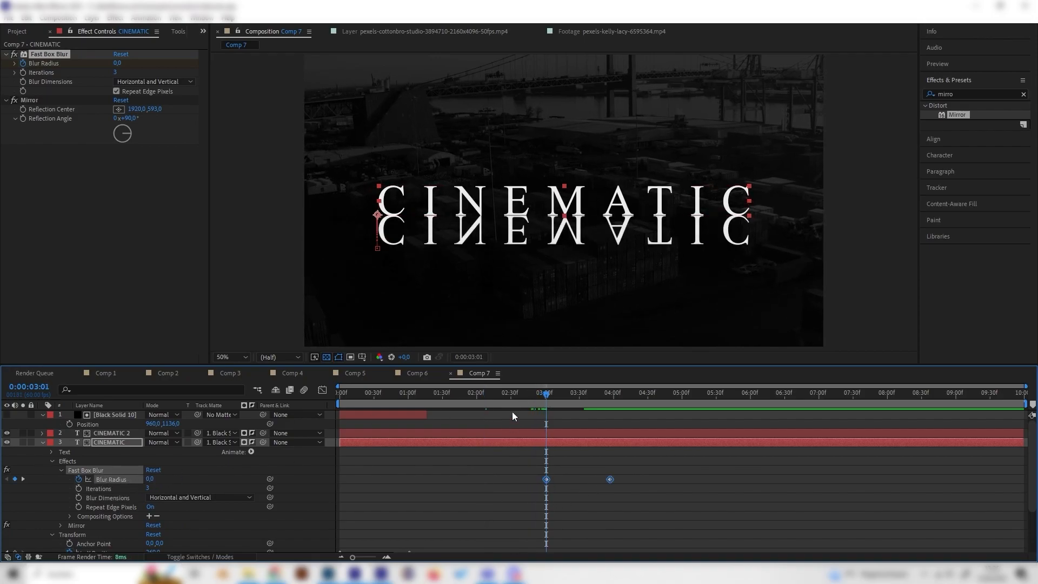
mouse_move(551, 398)
mouse_down()
mouse_move(569, 394)
mouse_move(532, 396)
mouse_move(545, 403)
mouse_up()
click(199, 484)
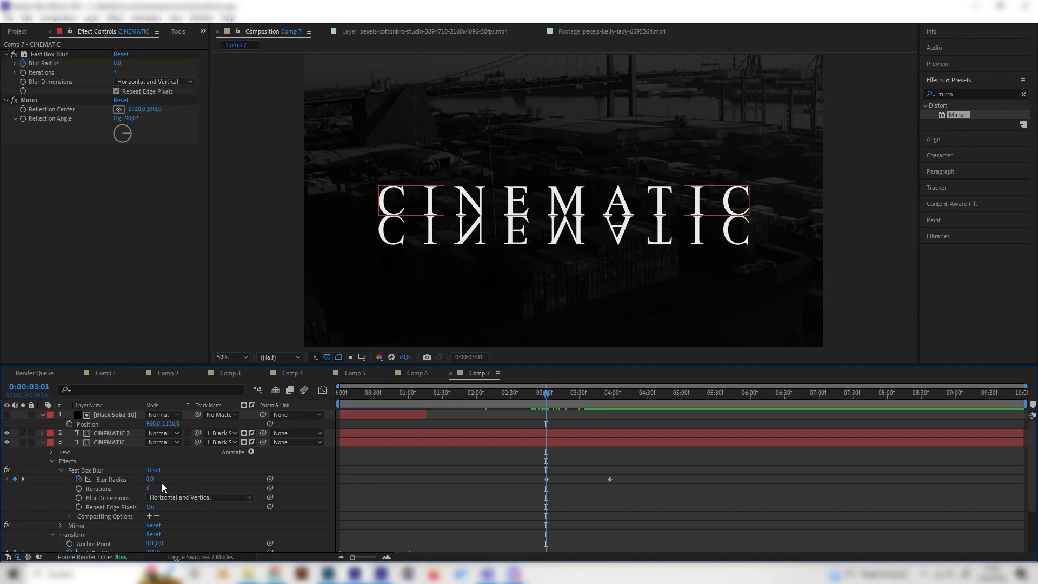
click(148, 479)
text(5)
key(Return)
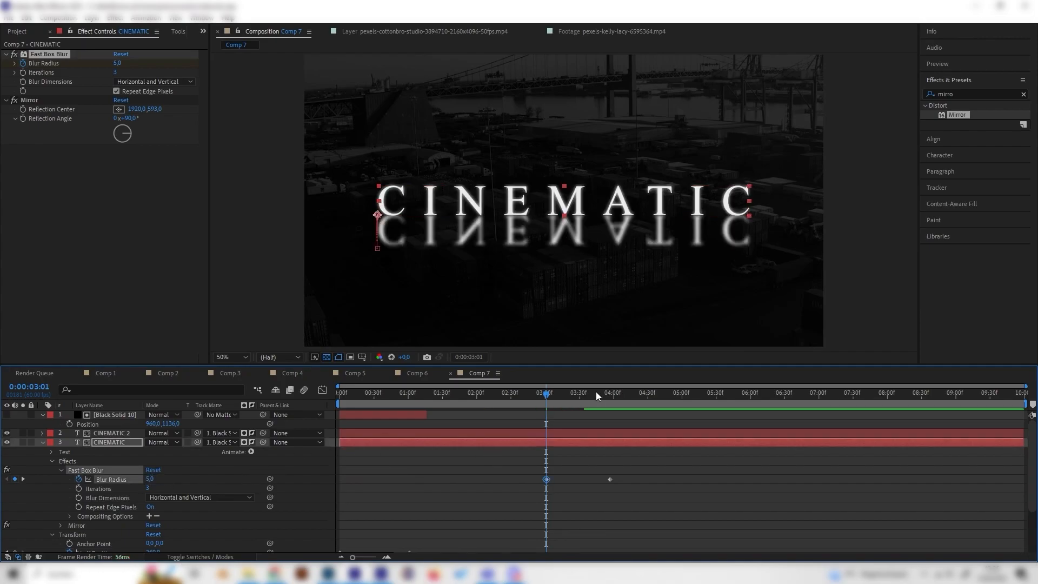
- Show only the mirrored CINEMATIC layer's Opacity property and delete its keyframe at 0:00:02:08
drag(540, 398, 459, 416)
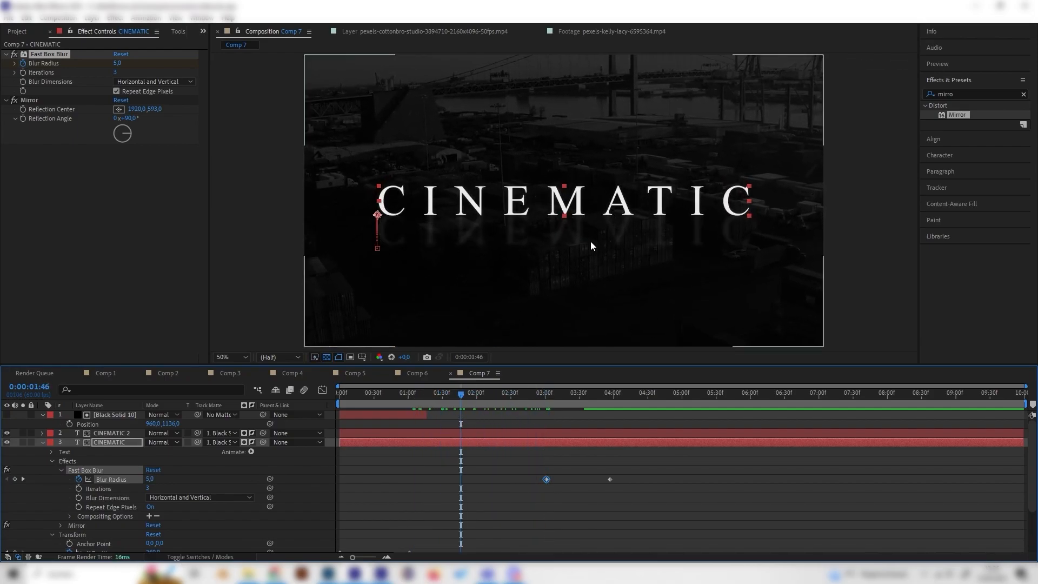
click(87, 442)
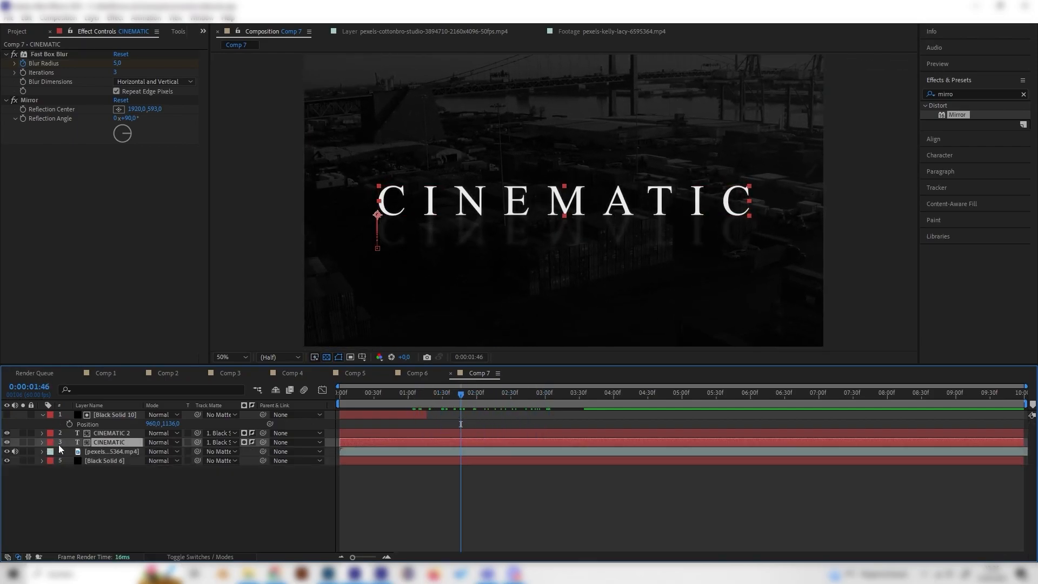
scroll(76, 451, down, 1)
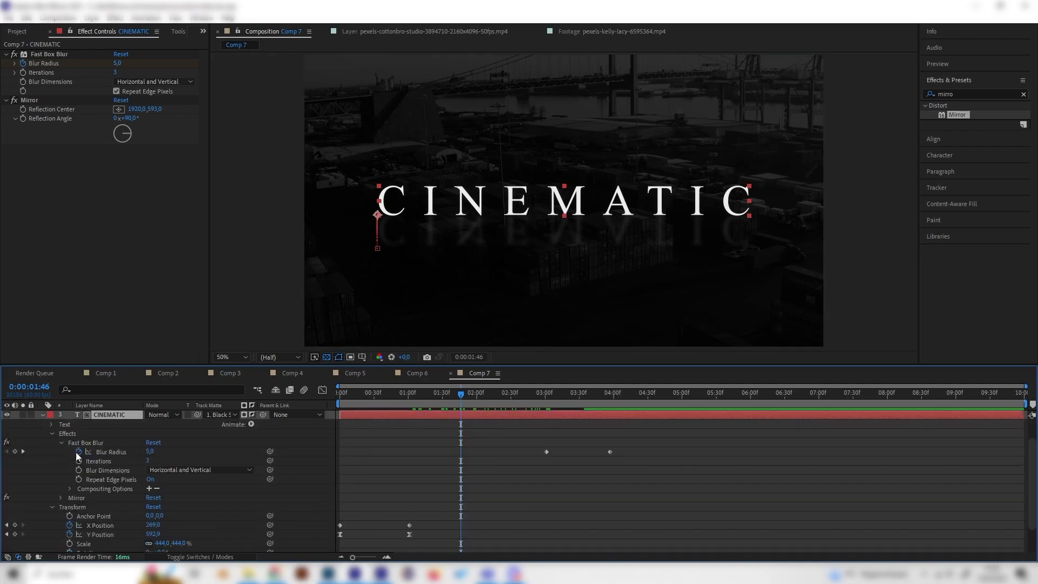
click(43, 416)
key(t)
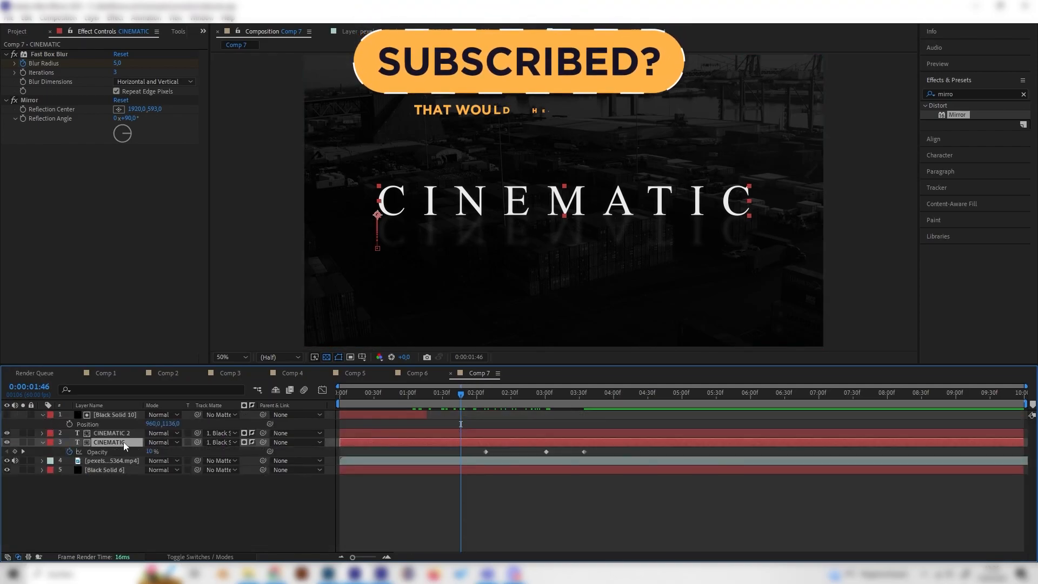
click(478, 449)
click(485, 451)
key(Delete)
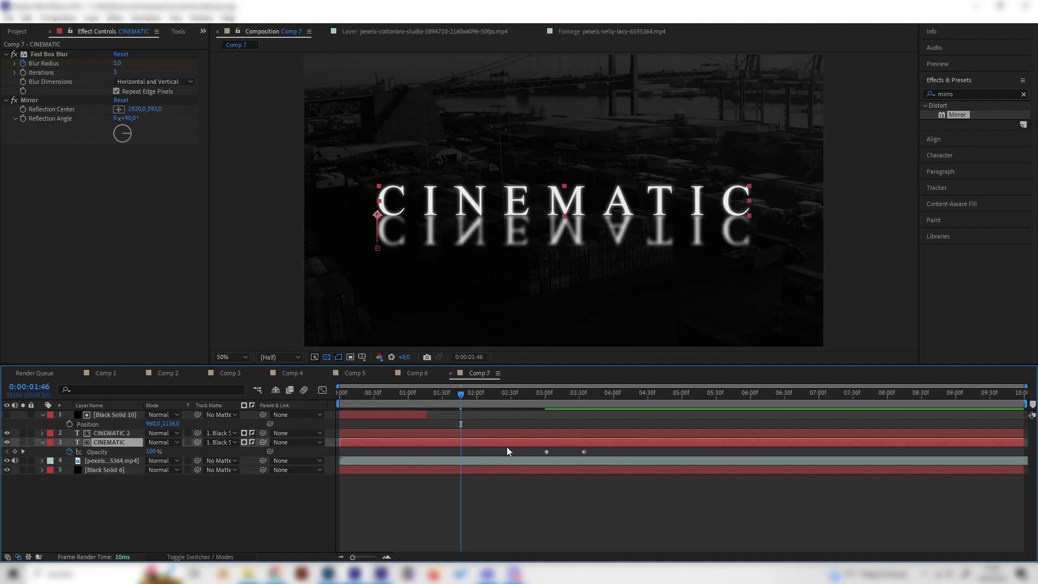
- Set the mirrored CINEMATIC layer's Opacity keyframe at 0:00:03:01 to 10%
mouse_move(533, 389)
mouse_down()
mouse_move(562, 403)
mouse_move(544, 403)
mouse_up()
click(545, 452)
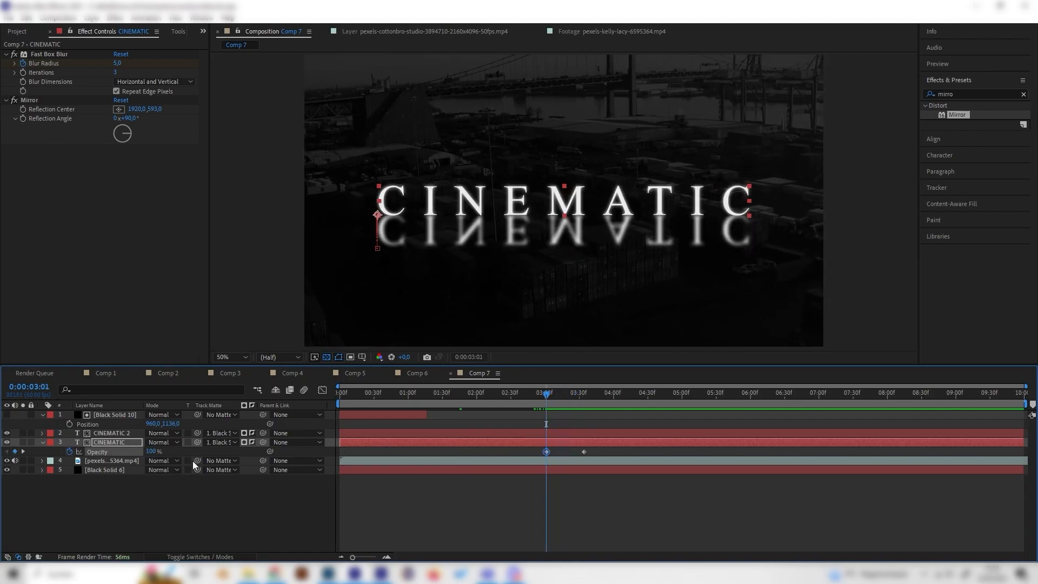
click(153, 451)
text(10)
key(Return)
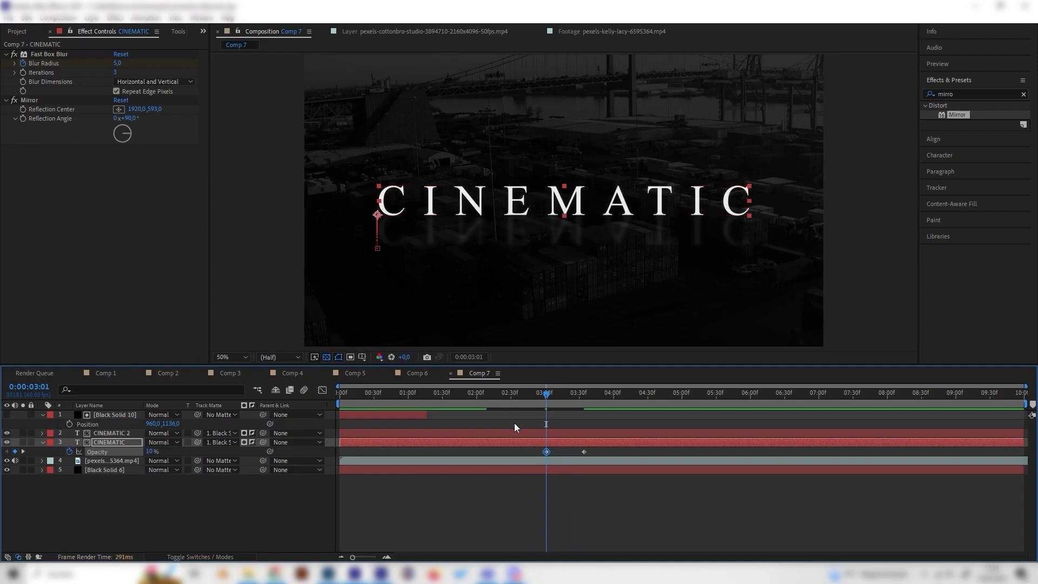
- Set the mirrored CINEMATIC layer's track matte to No Matte, previewing the animation from the start before and after
drag(546, 397, 272, 435)
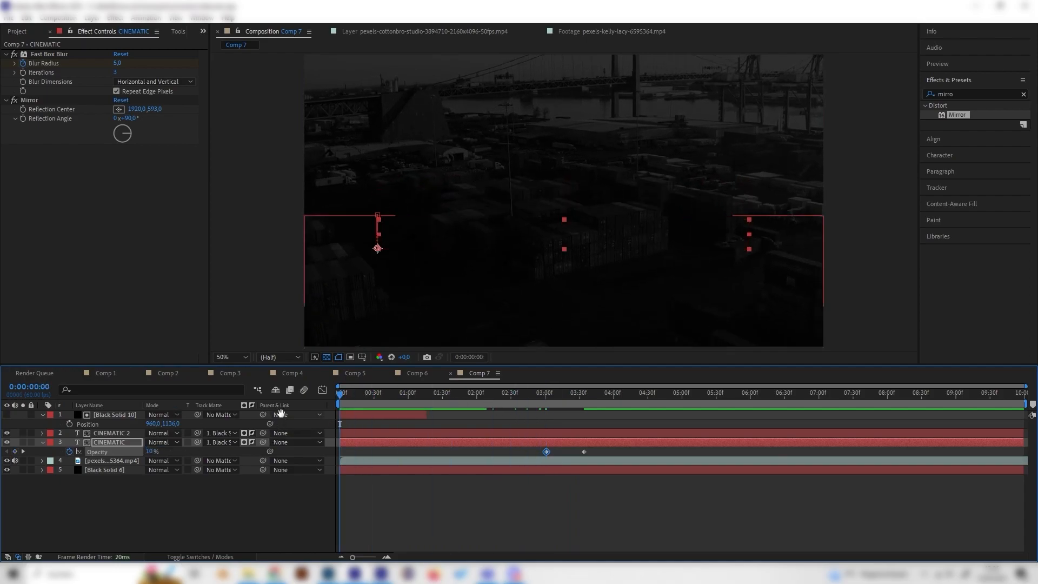
key(space)
key(space)
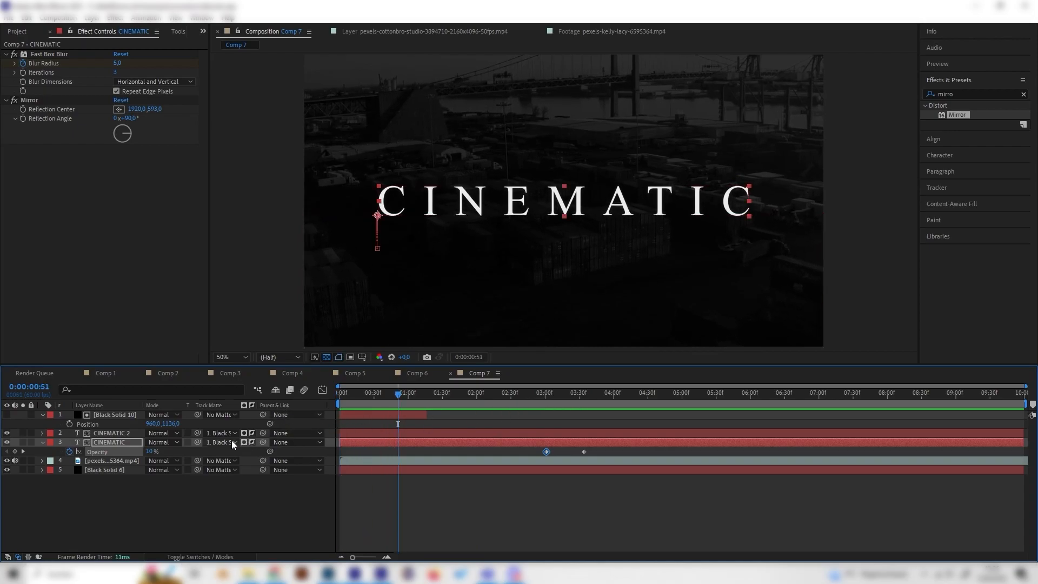
click(233, 441)
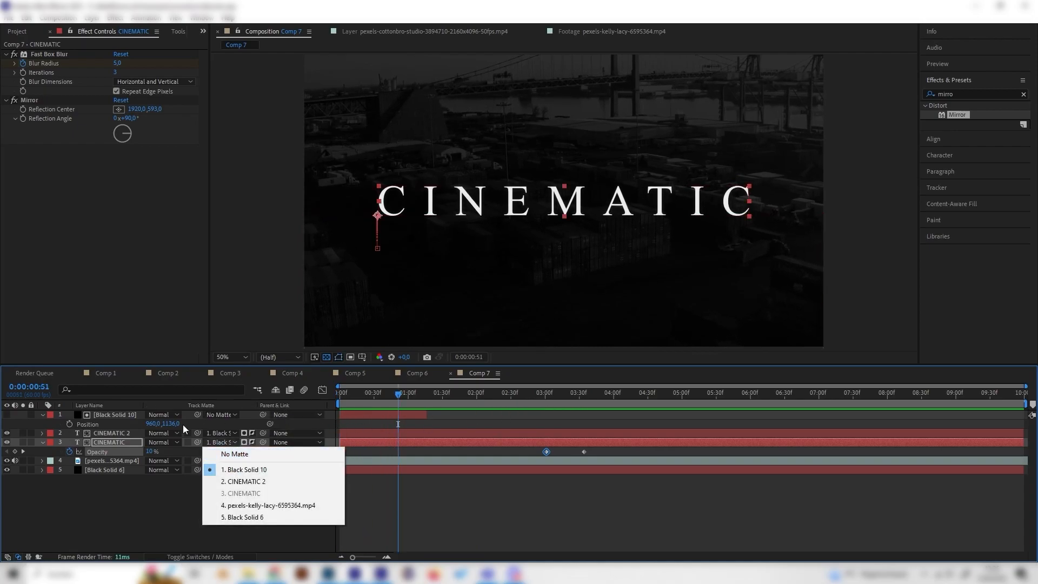
click(230, 455)
drag(403, 398, 237, 416)
key(space)
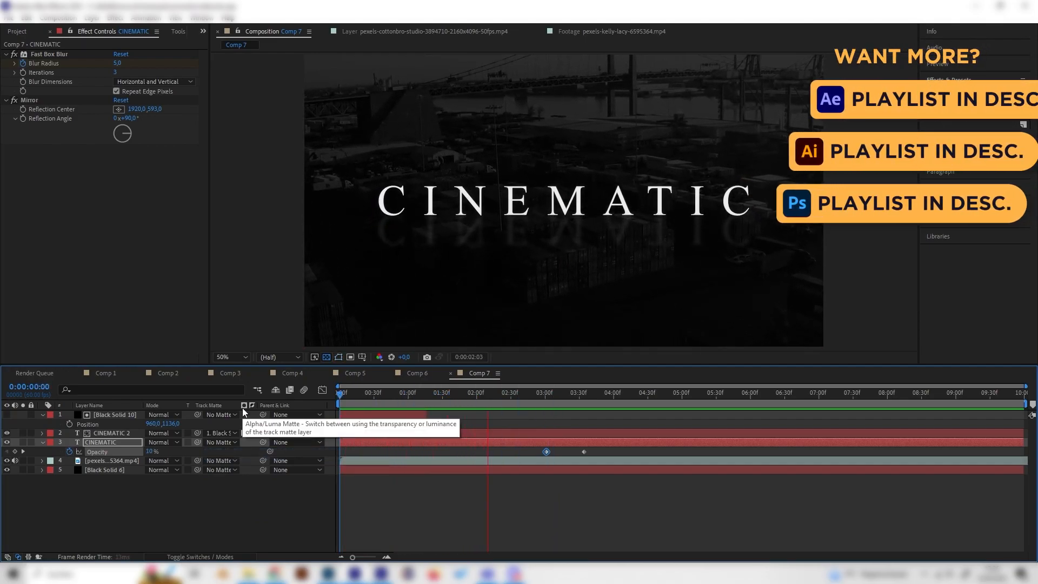
key(space)
key(space)
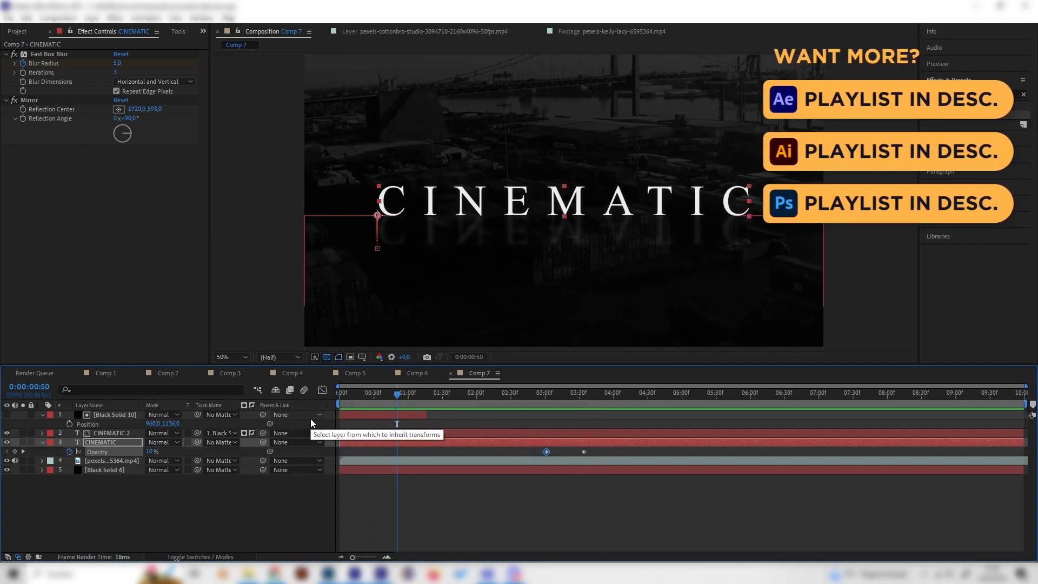
- Set the mirrored CINEMATIC layer's opacity to 15% and compare the result with Comp 6
click(150, 451)
key(Return)
key(space)
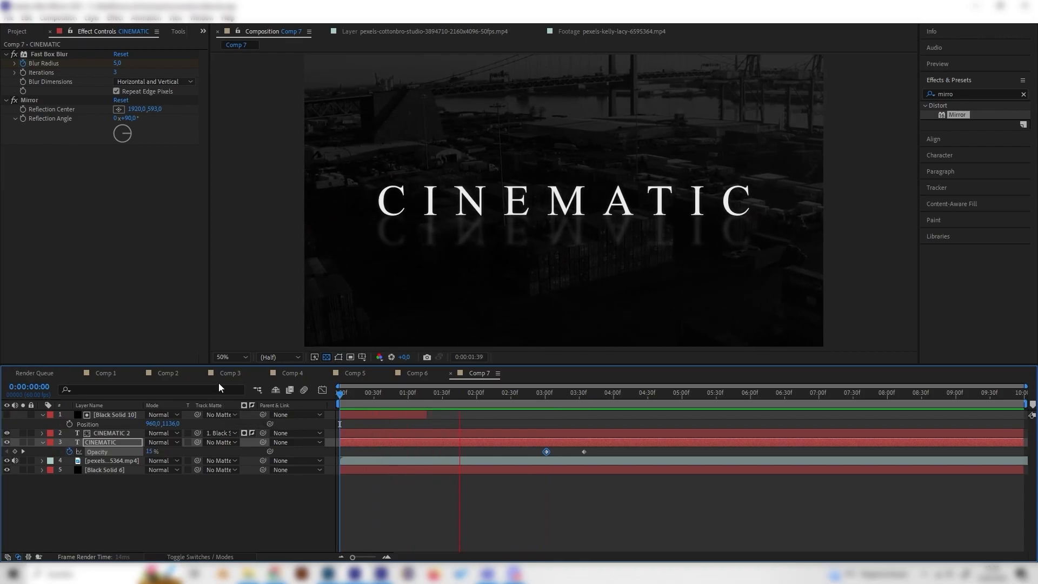
click(416, 373)
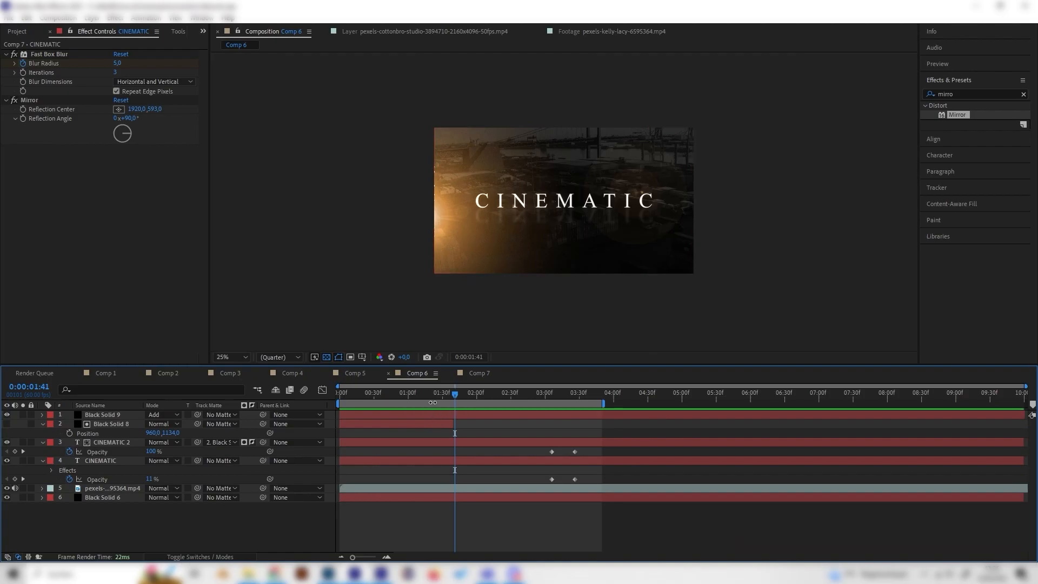
click(471, 373)
- Create a new black solid of 1920 × 1080 px in Comp 7
right_click(213, 514)
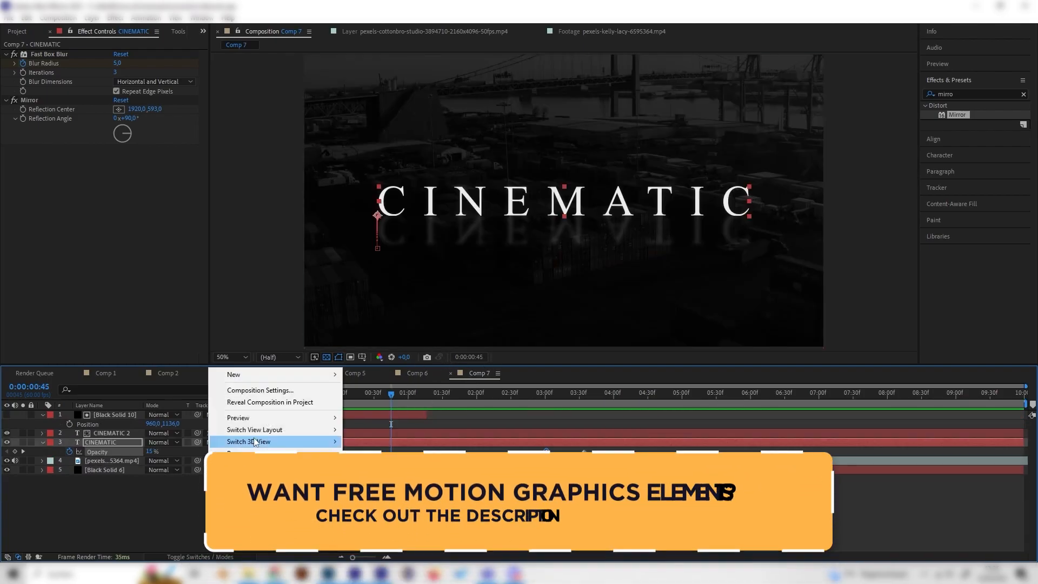
mouse_move(260, 374)
click(371, 407)
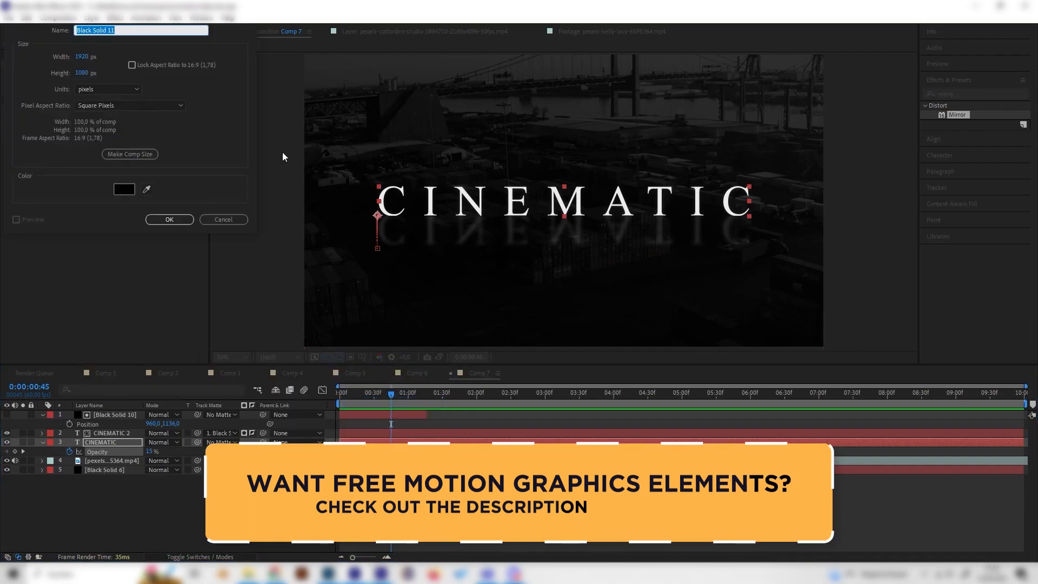
key(Return)
- Apply the Lens Flare effect to the new black solid and place that layer above all others
click(962, 95)
text(len)
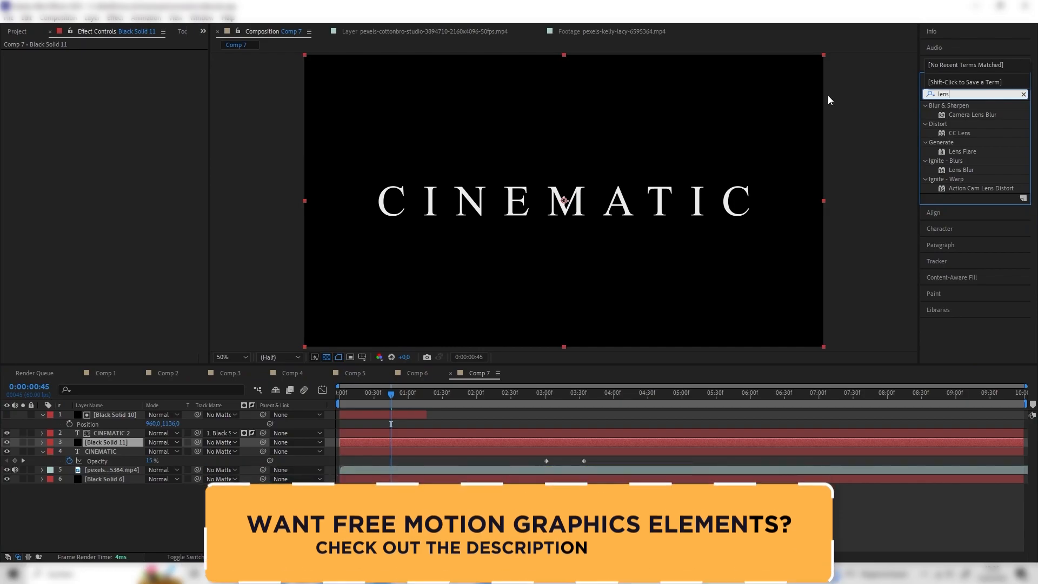
text(s)
drag(961, 151, 108, 410)
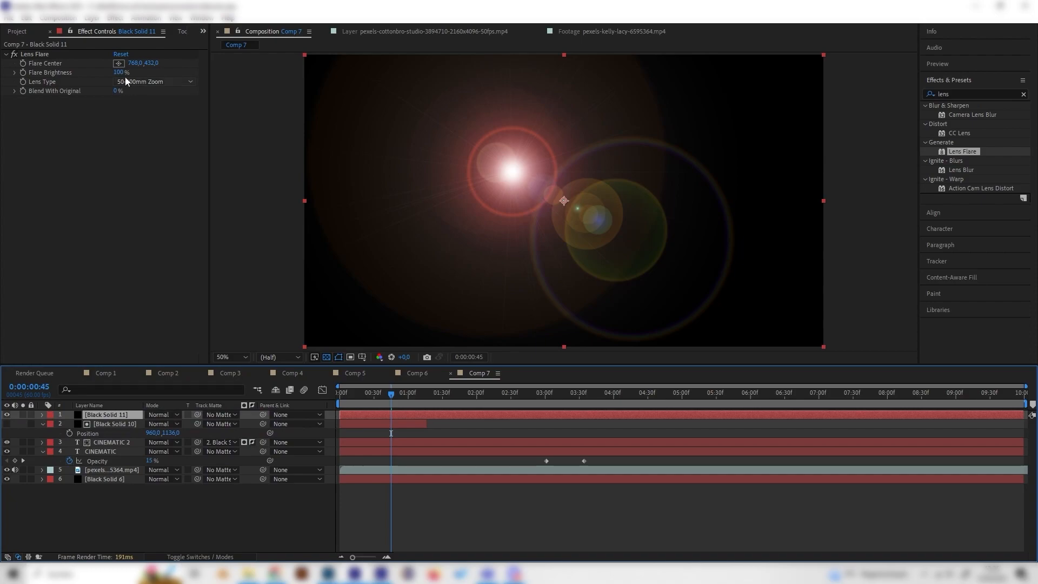
- Set the flare's Lens Type to 105mm Prime and move its Flare Center just outside the frame's upper-left corner, about -22, 6
click(140, 82)
click(152, 118)
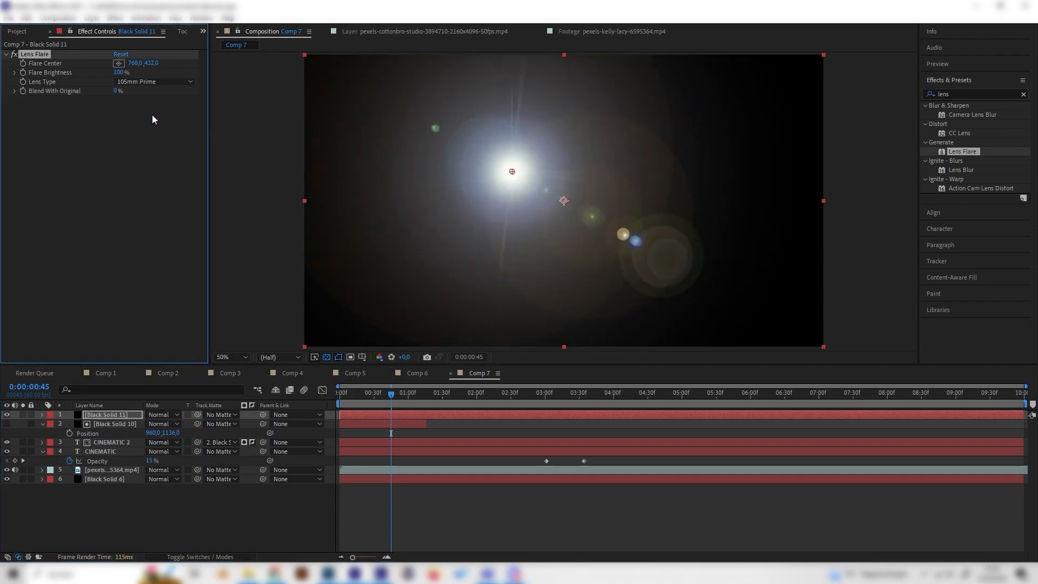
drag(513, 174, 431, 158)
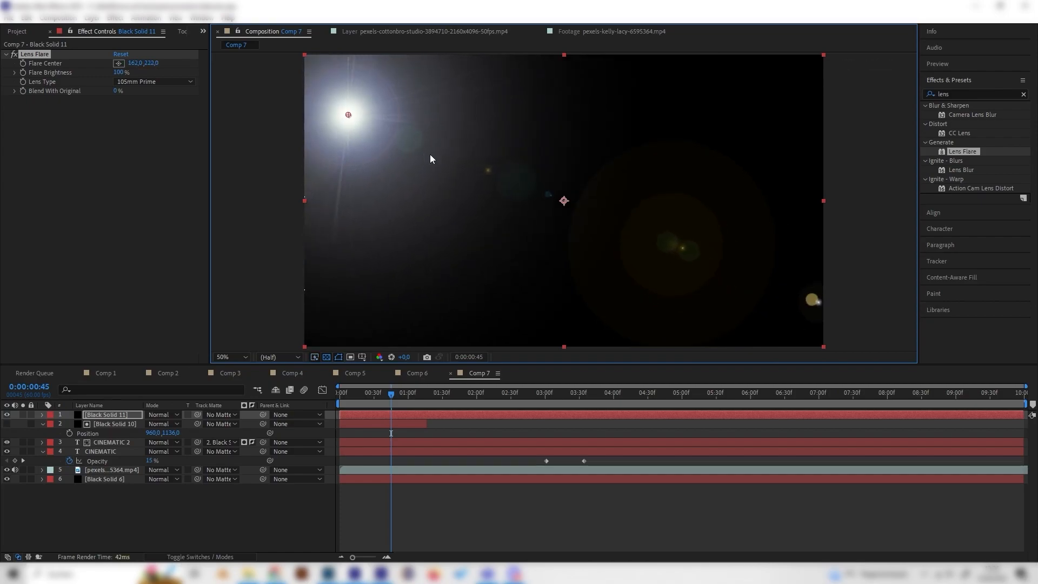
drag(348, 115, 298, 56)
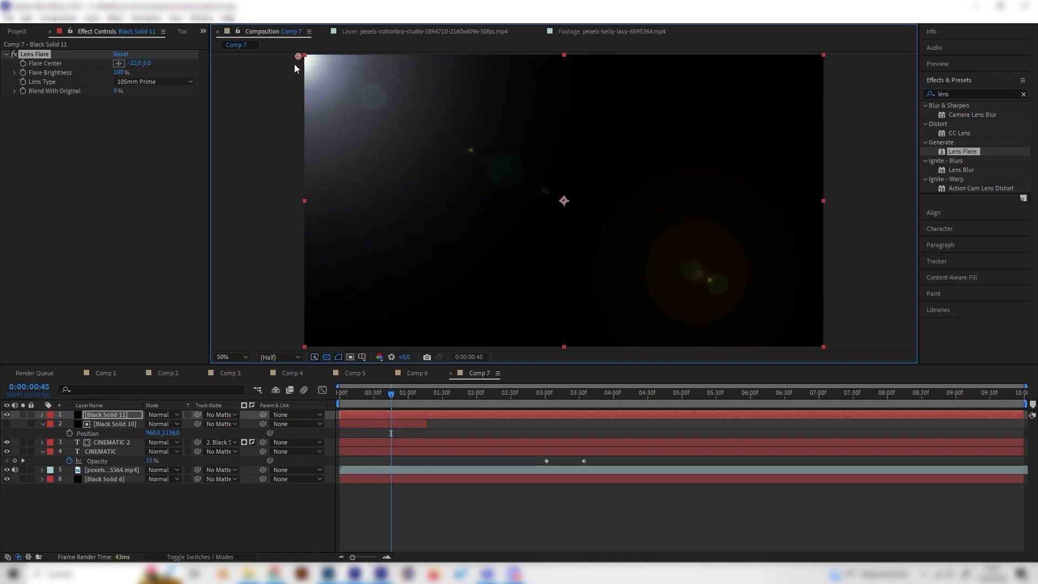
- Apply the Tritone effect to the lens flare solid and change its Midtones color to a warm orange
click(988, 94)
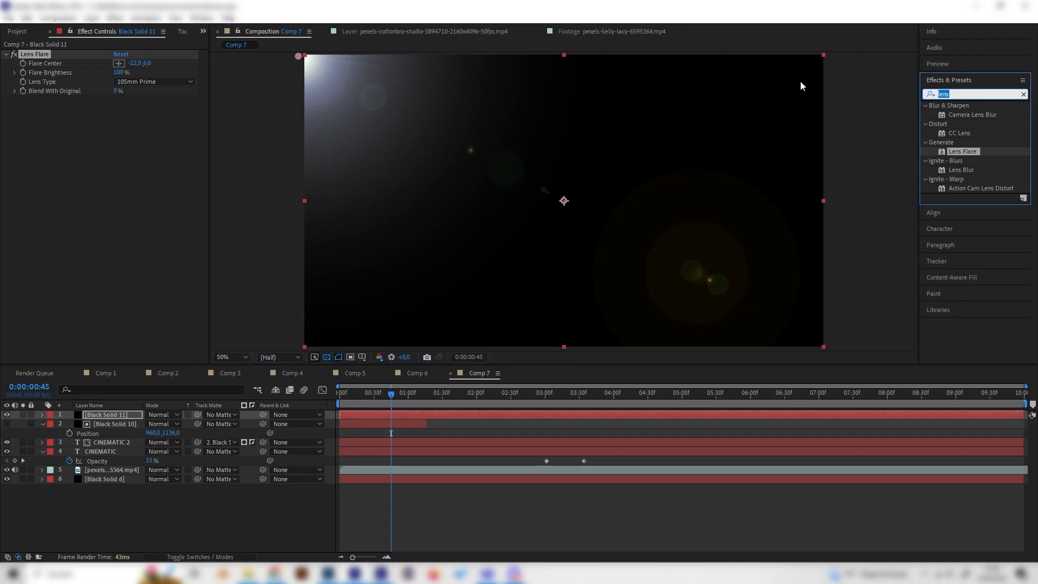
text(trit)
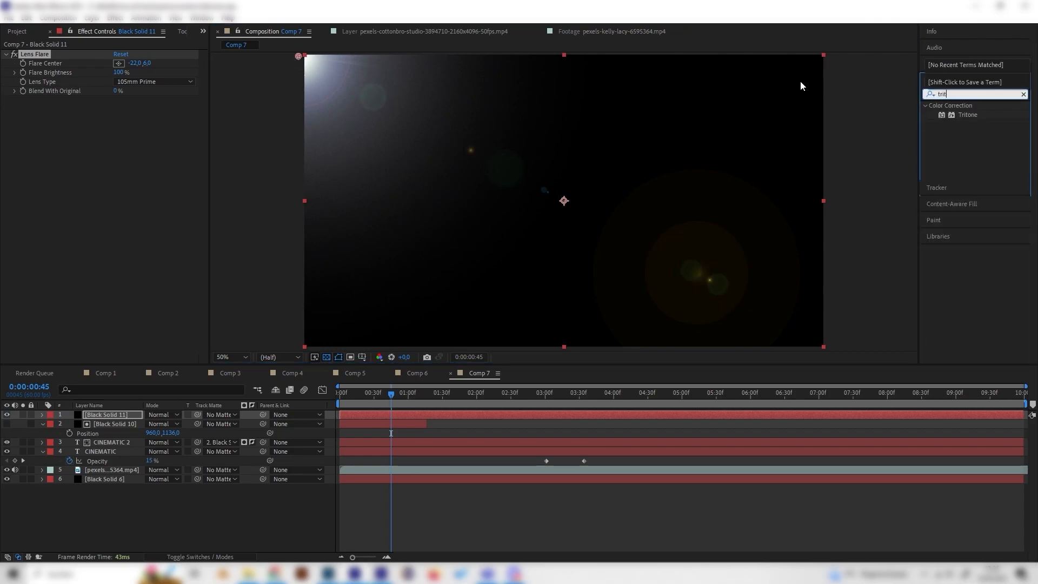
drag(980, 112, 107, 416)
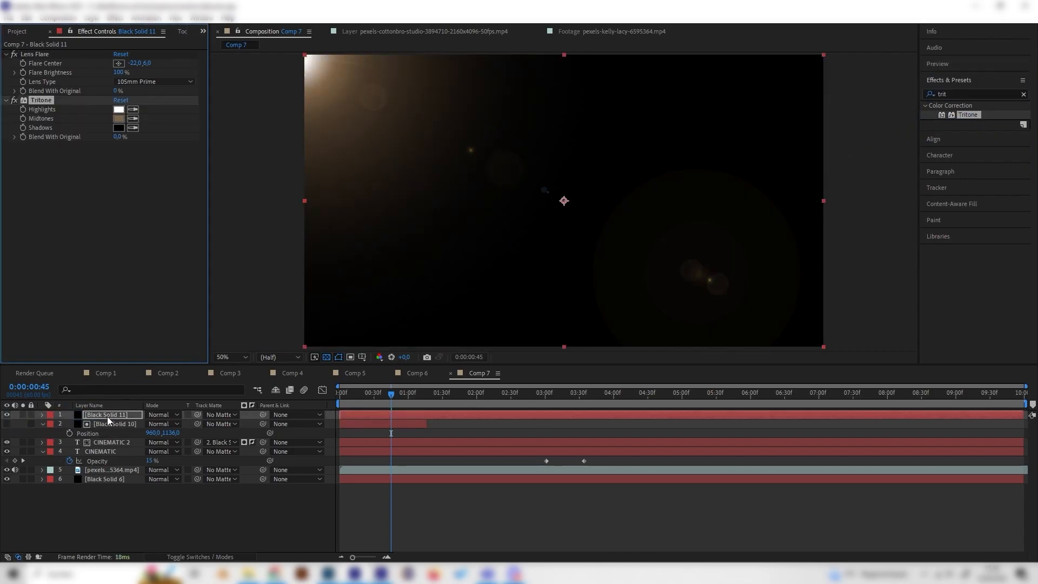
click(123, 119)
click(108, 53)
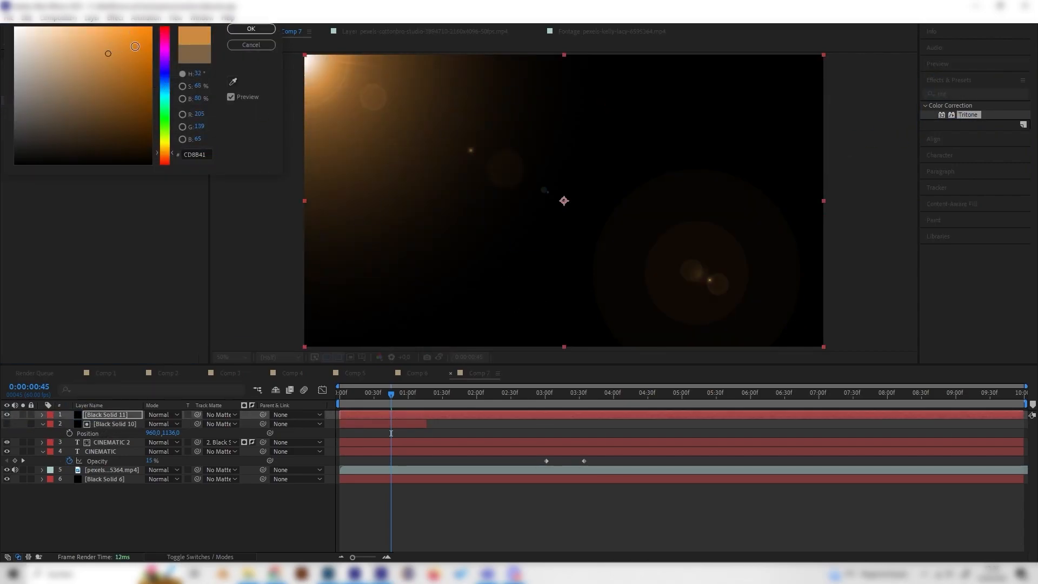
click(112, 48)
click(251, 28)
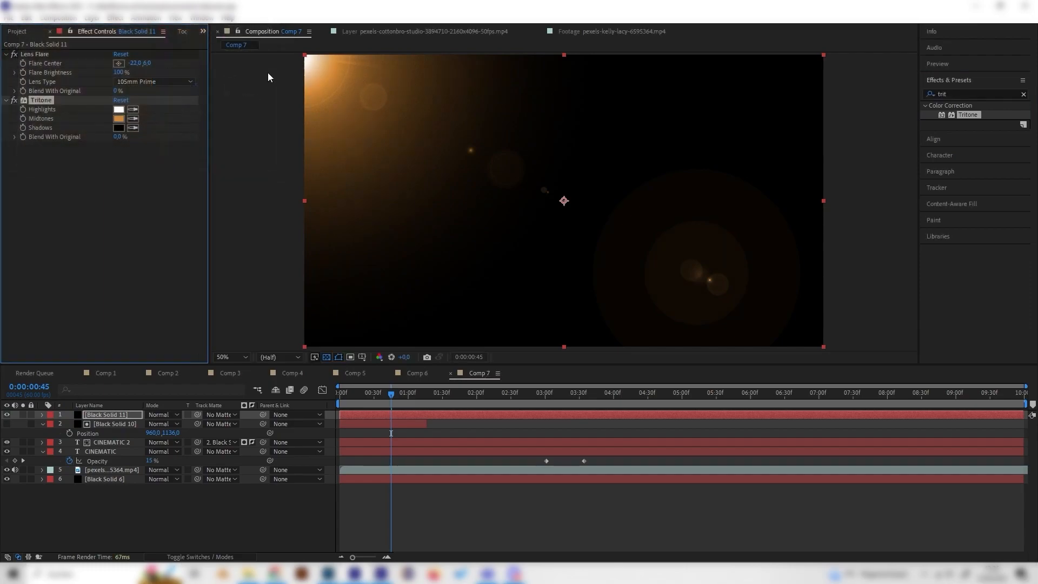
- Set the lens flare solid's blending mode to Add and go to 0:00:00:00
click(161, 417)
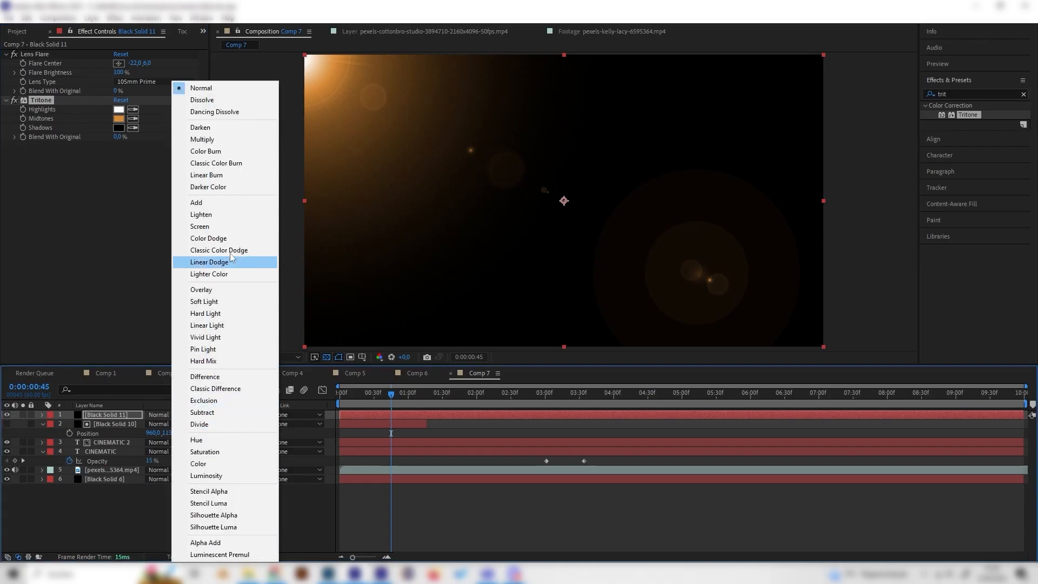
click(222, 203)
drag(396, 400, 333, 407)
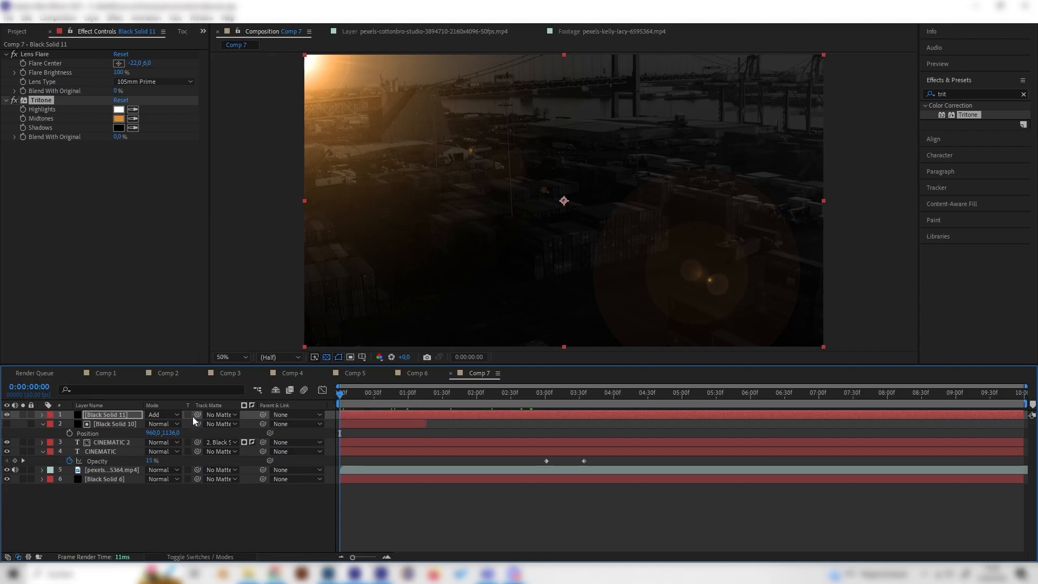
- Expand the solid's Lens Flare properties and keyframe Flare Brightness at 0% at 0:00:00:00
click(102, 414)
click(42, 414)
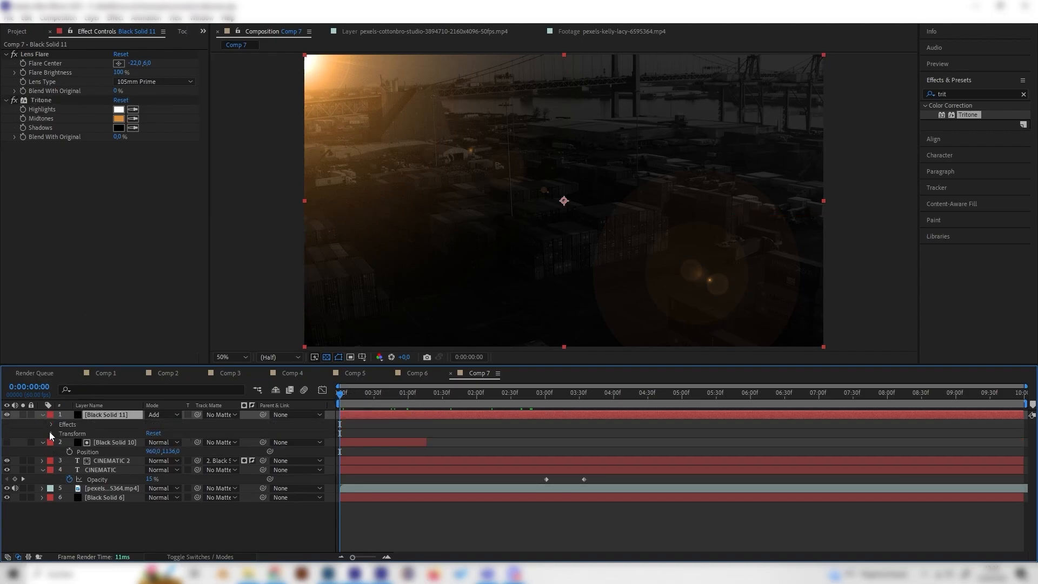
click(50, 424)
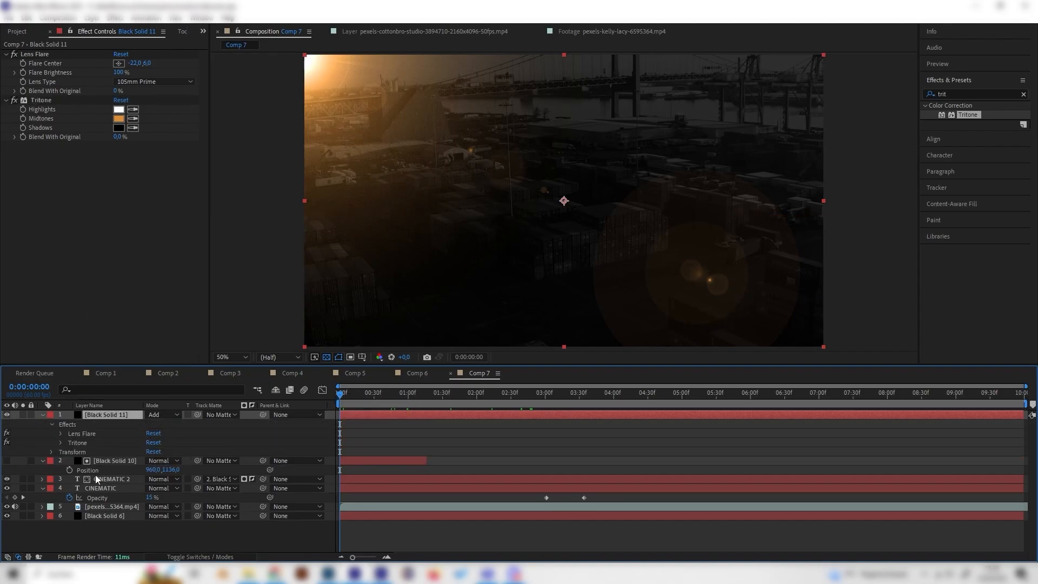
click(61, 433)
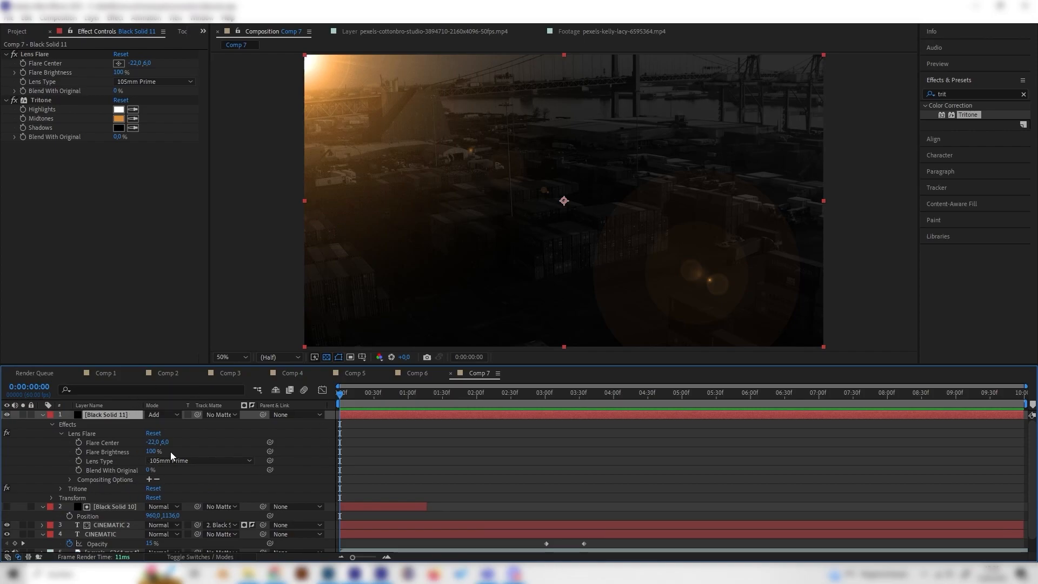
drag(155, 451, 34, 453)
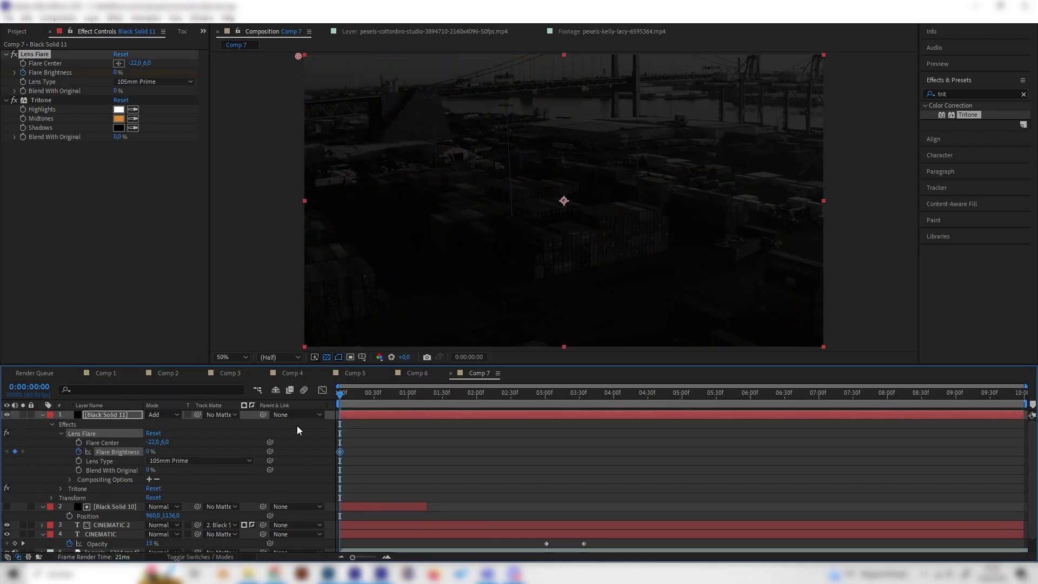
- Add a Flare Brightness keyframe of 120% at 0:00:00:51
drag(365, 397, 397, 398)
click(149, 450)
text(120)
key(Return)
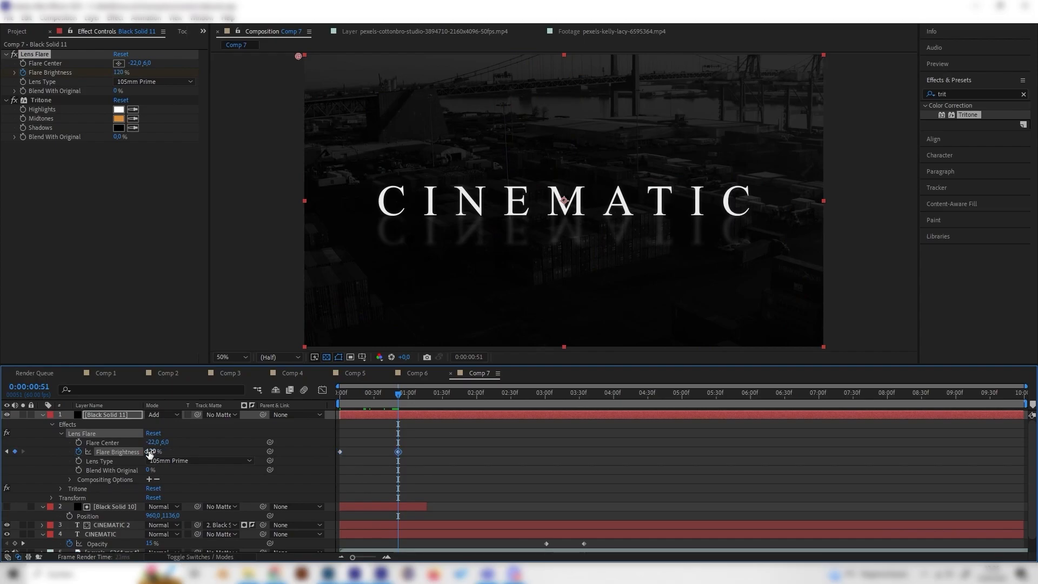
- Add a Flare Brightness keyframe of 90% at 0:00:01:43
drag(426, 397, 457, 397)
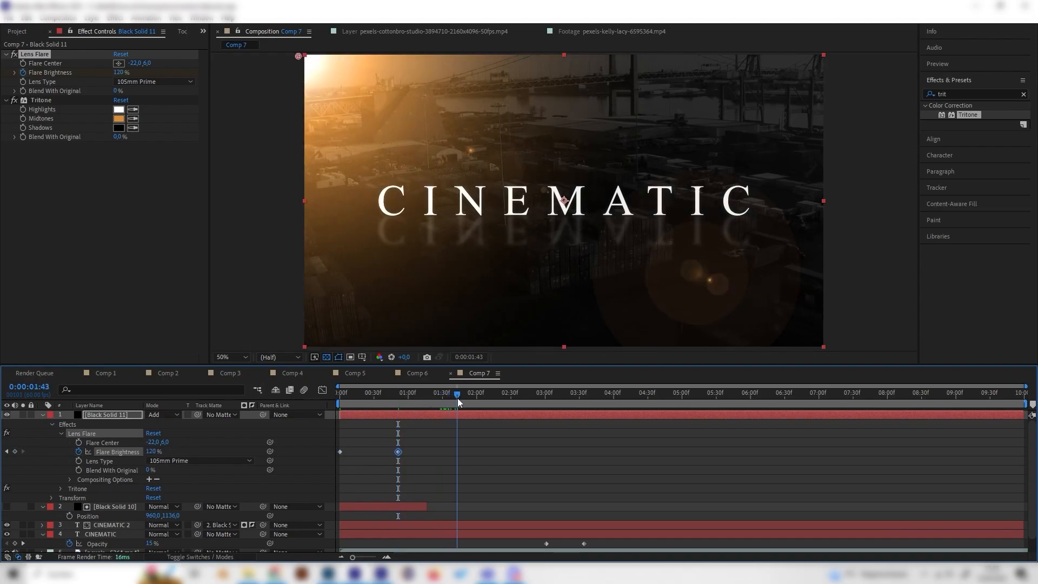
click(154, 451)
text(90)
key(Return)
- Add a Flare Brightness keyframe of 130% at 0:00:02:26
drag(478, 397, 505, 401)
click(154, 450)
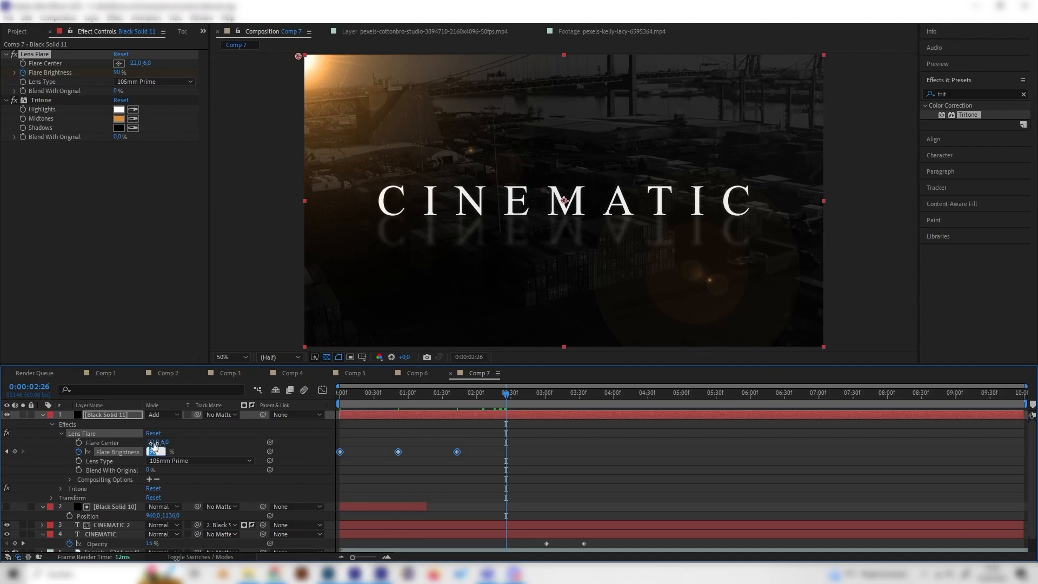
key(Return)
click(157, 451)
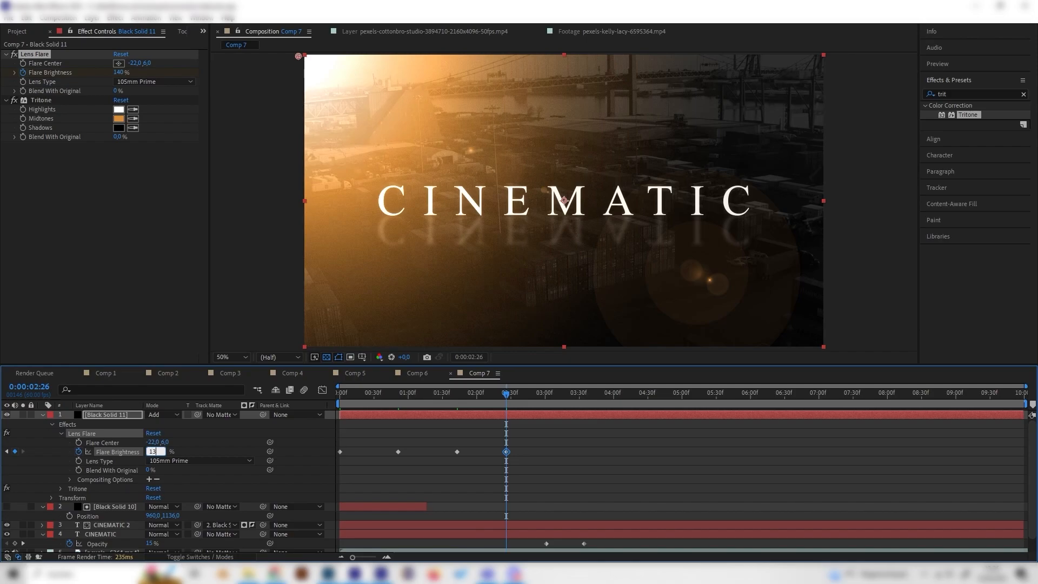
text(130)
key(Return)
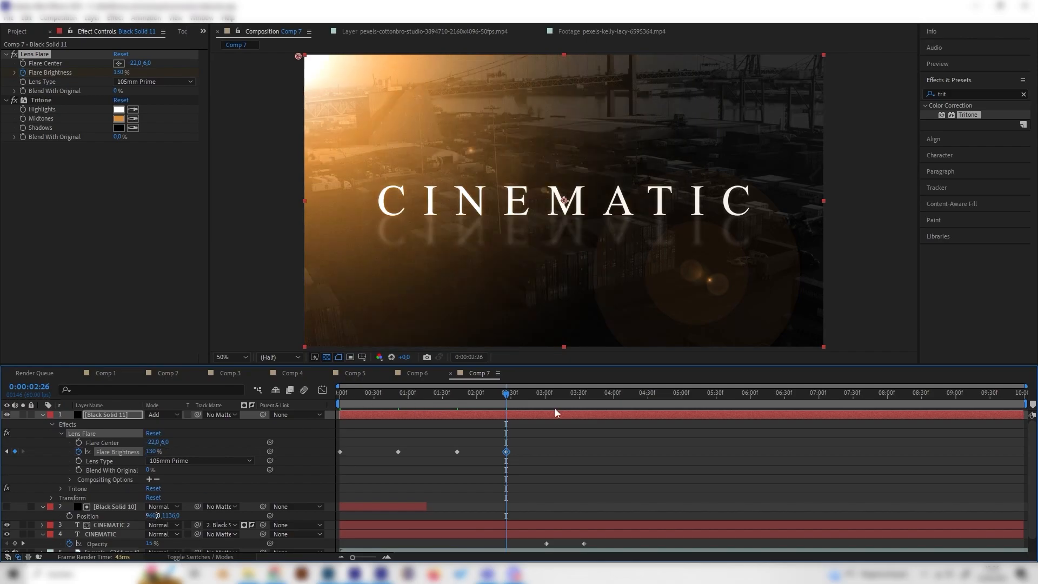
- Add a Flare Brightness keyframe of 80% at 0:00:02:58
click(546, 398)
click(158, 451)
text(80)
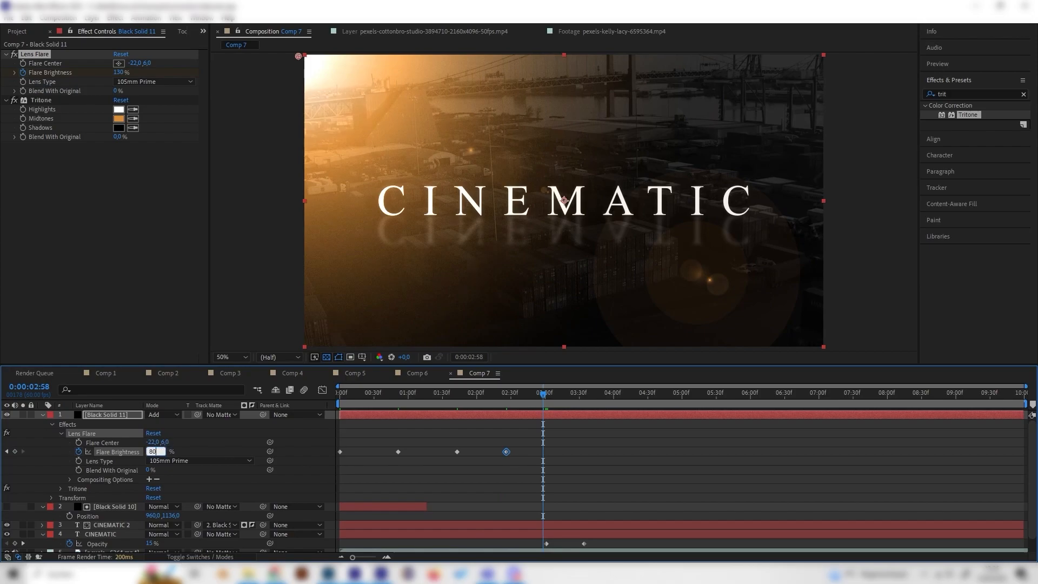
key(Return)
- Add a Flare Brightness keyframe of 130% at 0:00:03:18
click(567, 403)
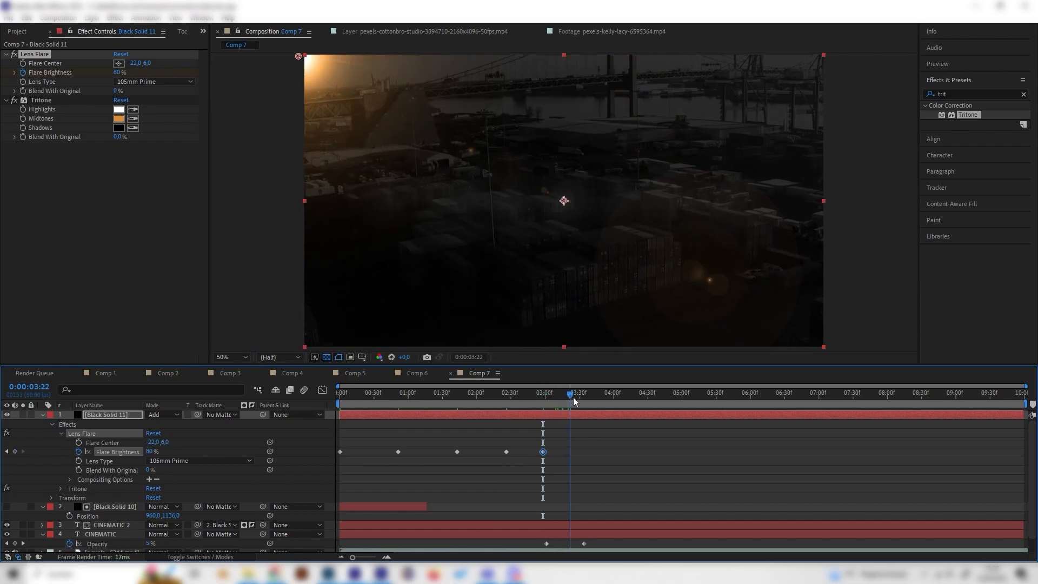
click(153, 452)
text(130)
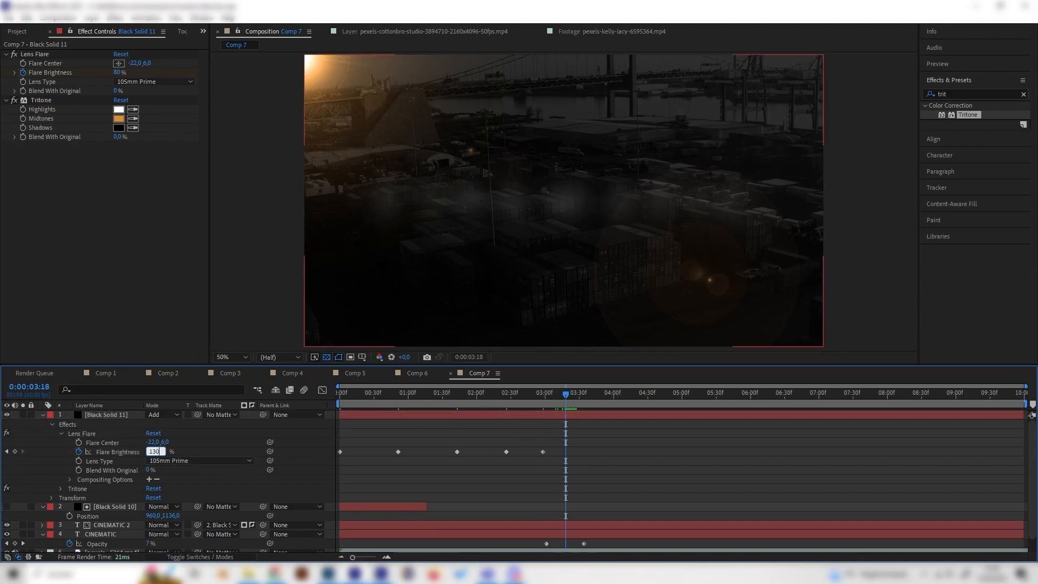
key(Return)
- Add a Flare Brightness keyframe of 0% at 0:00:03:41
drag(567, 394, 591, 395)
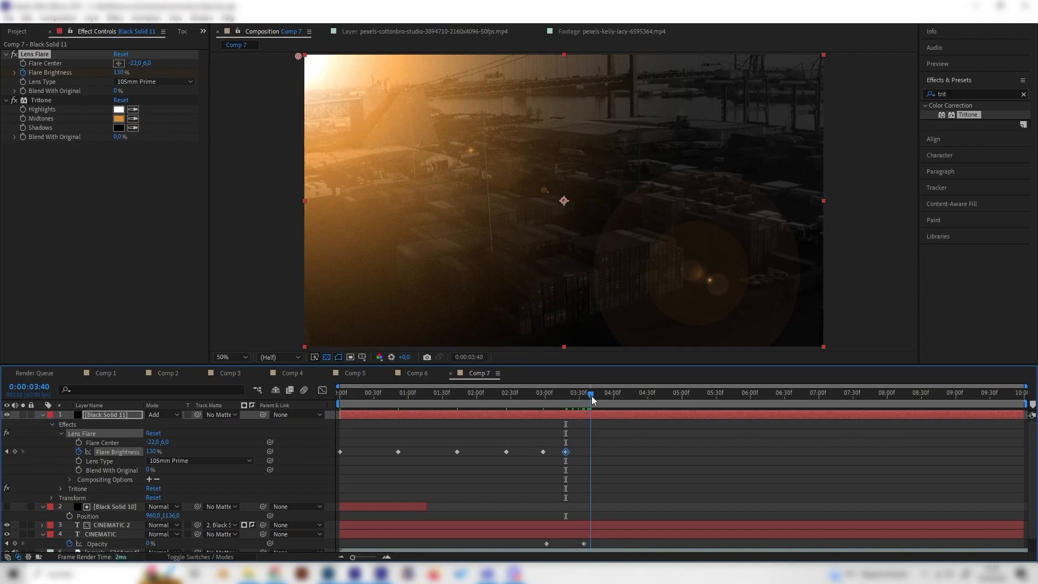
click(153, 452)
text(0)
key(Return)
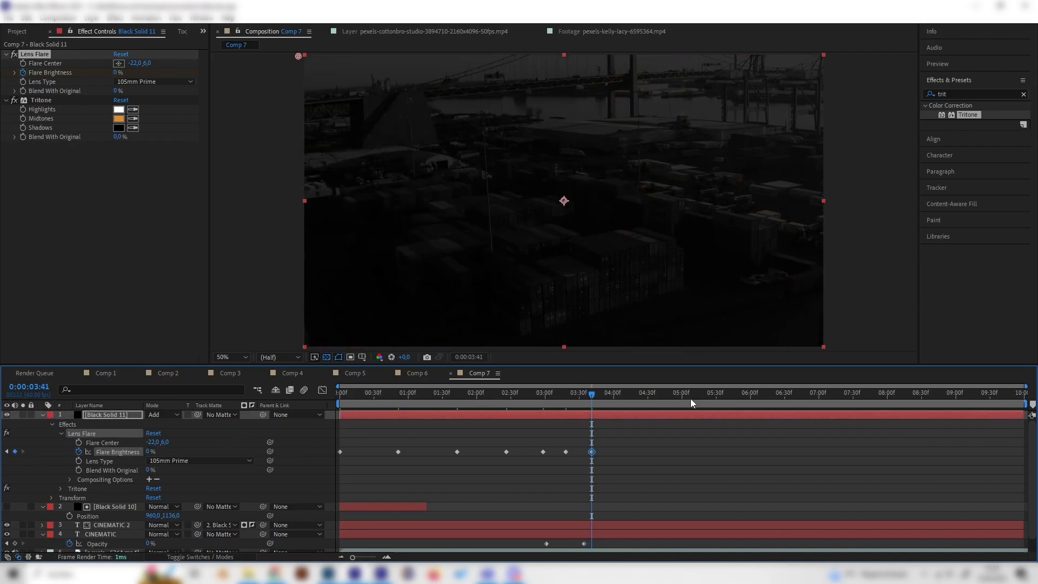
- Play the composition from 0:00:00:00 to check the flare's brightness changes, and stop the preview
key(Home)
key(space)
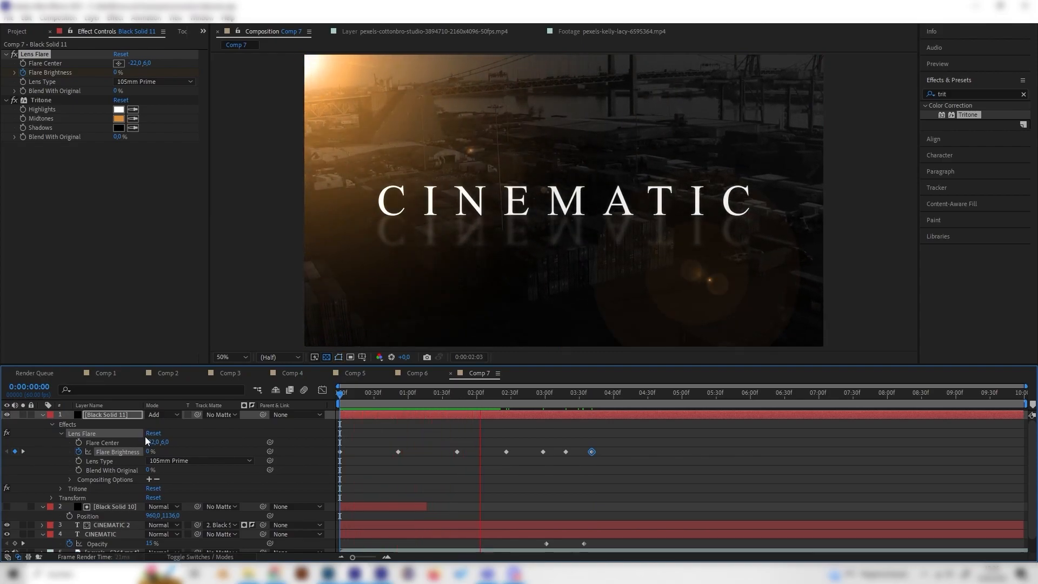
key(space)
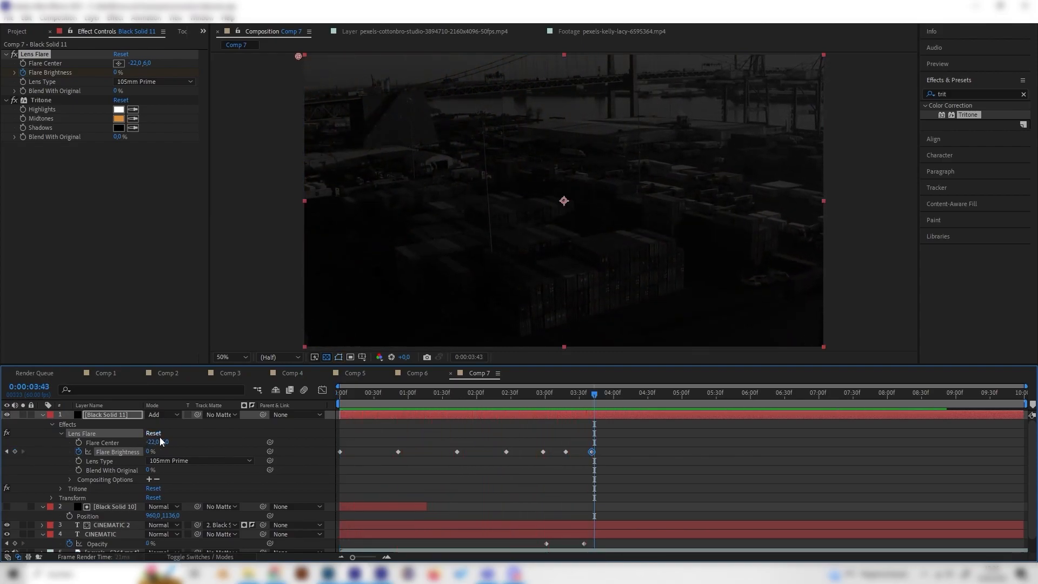
- Show the Flare Brightness curve in the Graph Editor and apply Easy Ease to all its keyframes
drag(533, 399, 462, 419)
click(120, 453)
click(119, 452)
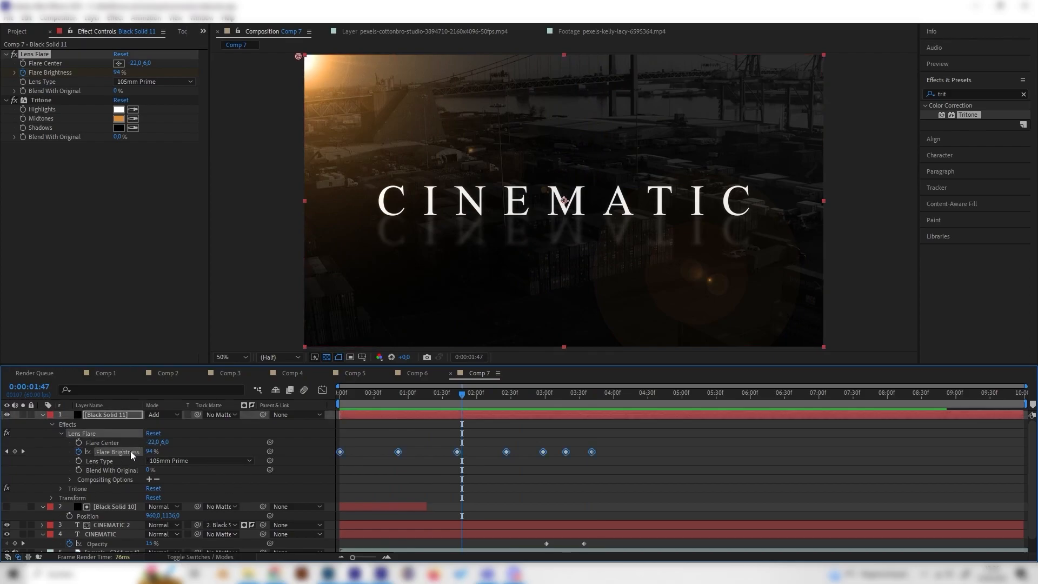
click(322, 392)
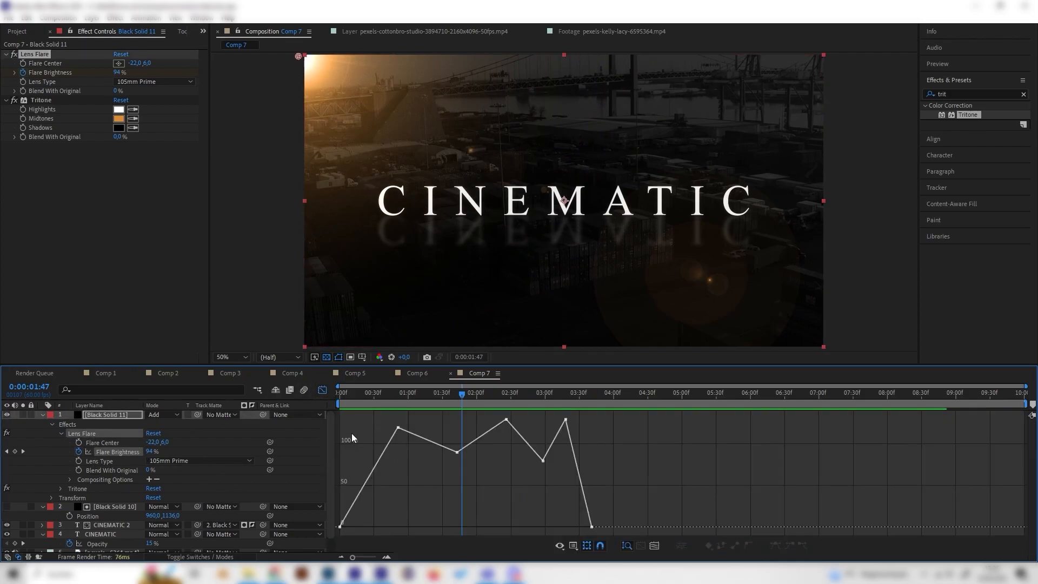
click(112, 451)
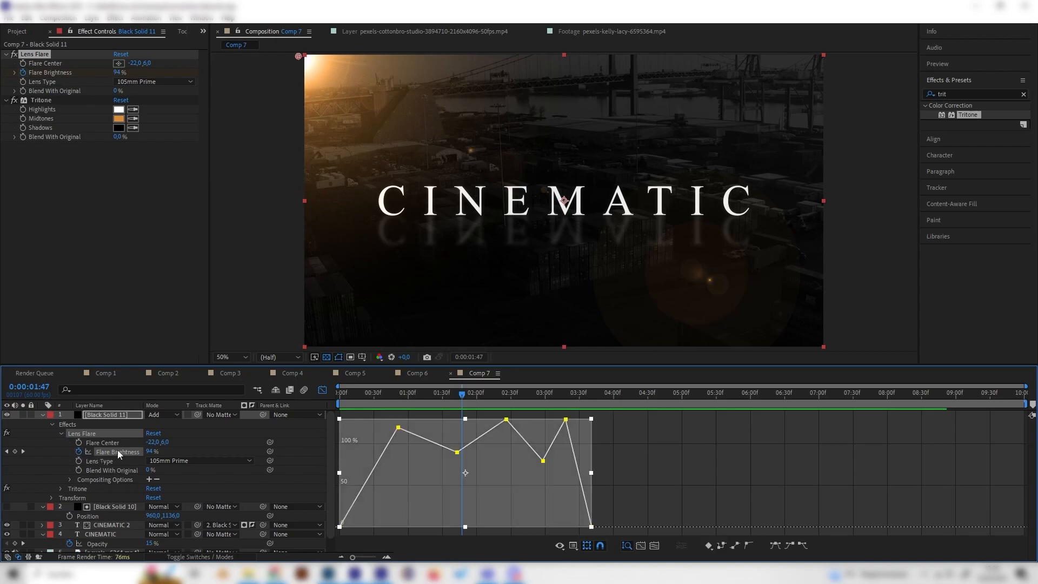
click(775, 546)
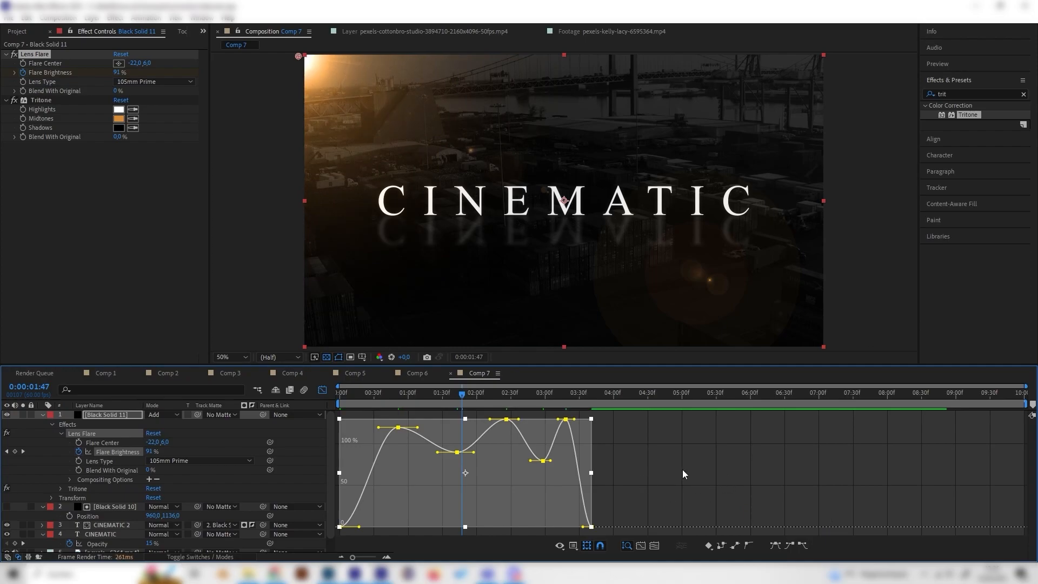
- Pull the ease handles of the first and last Flare Brightness keyframes almost vertical for a steep start and end
click(682, 470)
click(340, 526)
drag(359, 525, 339, 442)
click(592, 525)
drag(583, 527, 590, 438)
- Preview the eased flare brightness from the start of the composition
drag(489, 396, 288, 398)
key(space)
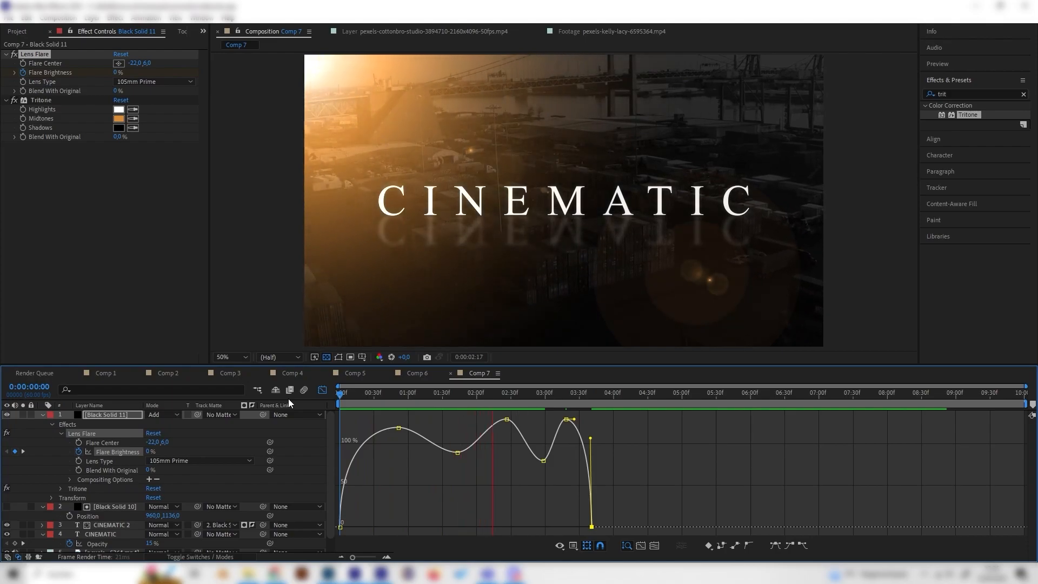
key(space)
- Move the final 0% Flare Brightness keyframe to just before 0:00:04:00 and shift the preceding 130% peak slightly later
drag(592, 526, 609, 527)
drag(607, 420, 572, 420)
click(591, 394)
click(561, 426)
- Preview the retimed flare fade-out, stop playback and return to 0:00:00:00
click(367, 407)
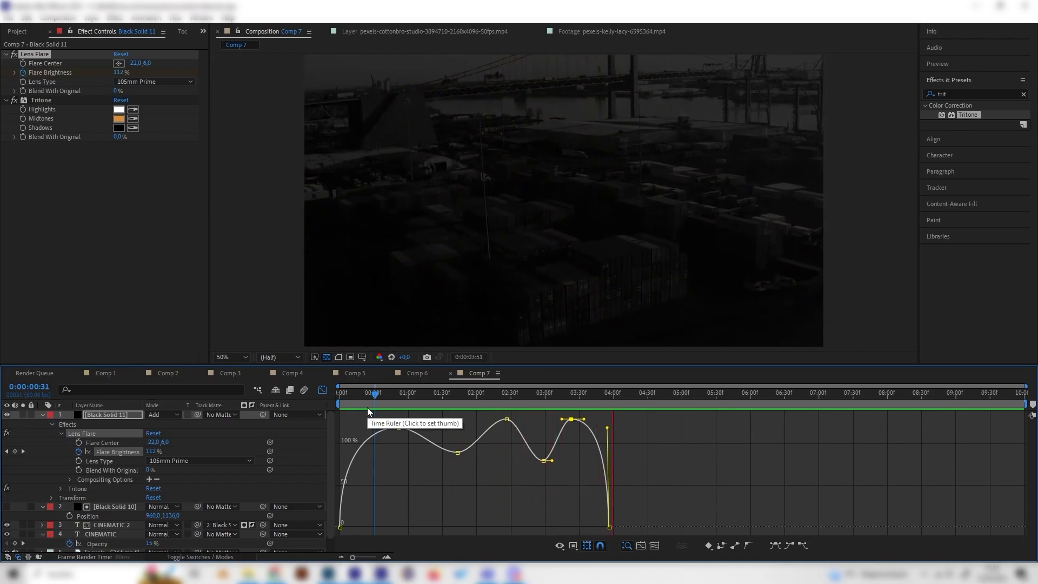
key(space)
key(Home)
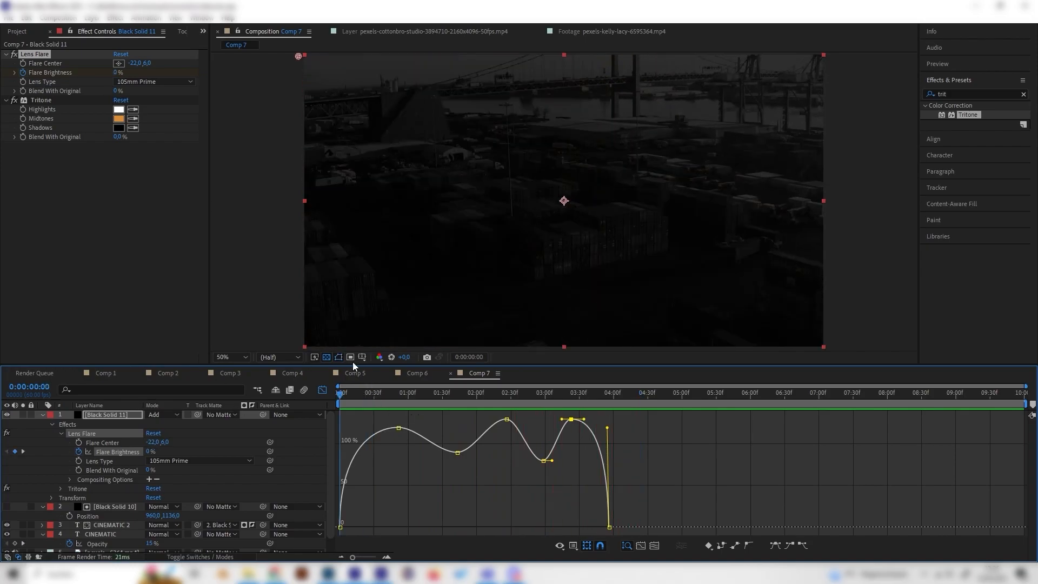
- Keyframe the Lens Flare's Flare Center at -22,6 at 0:00:00:00 and at -22,1079 at 0:00:04:01
drag(366, 392, 325, 391)
click(23, 63)
drag(342, 393, 617, 406)
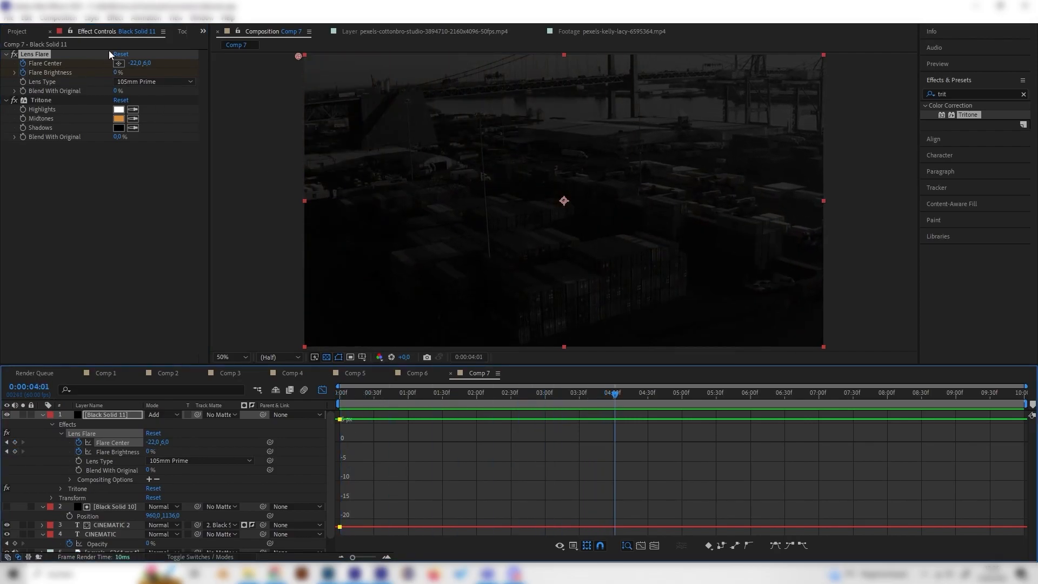
mouse_move(147, 68)
mouse_down()
mouse_move(565, 201)
mouse_move(588, 197)
mouse_up()
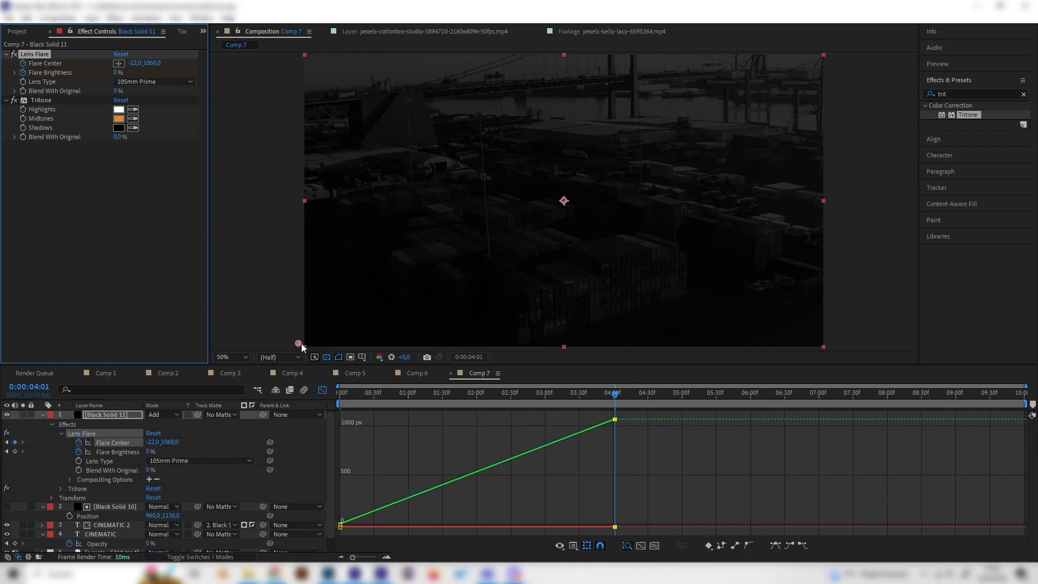
drag(151, 68, 287, 301)
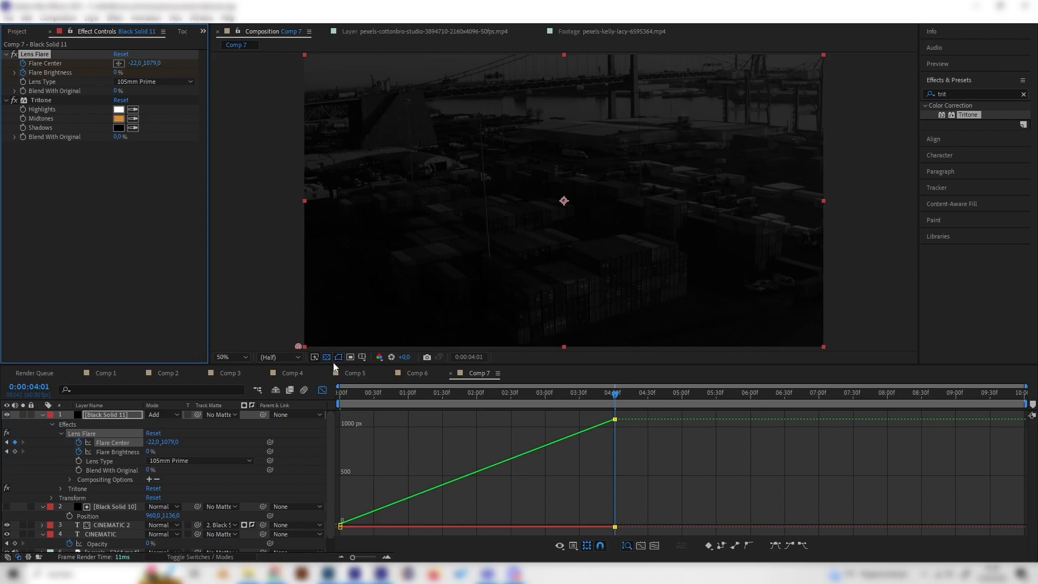
- Play the composition from 0:00:00:00 to check the flare's downward movement
drag(614, 398, 236, 377)
key(space)
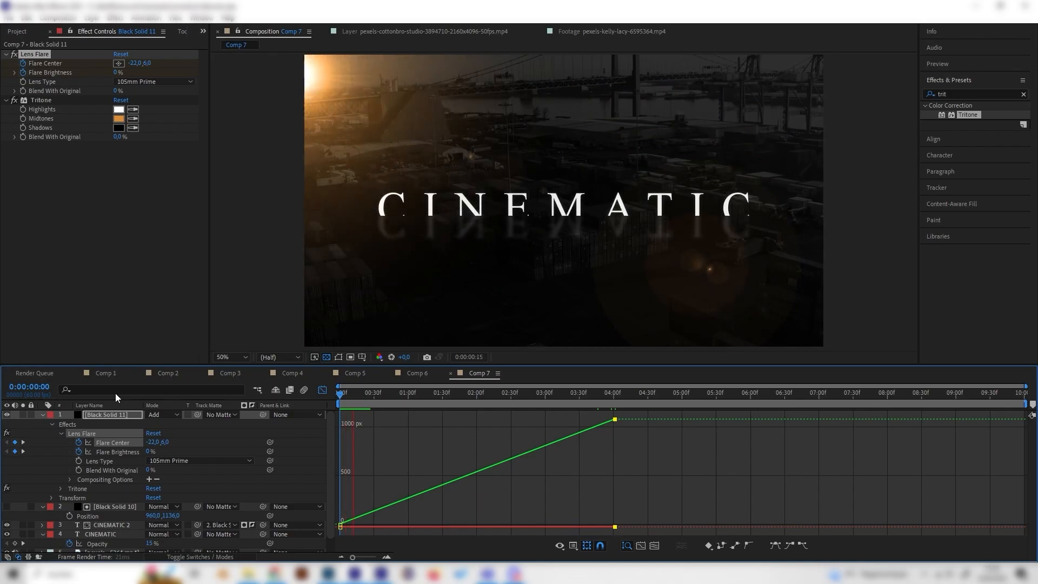